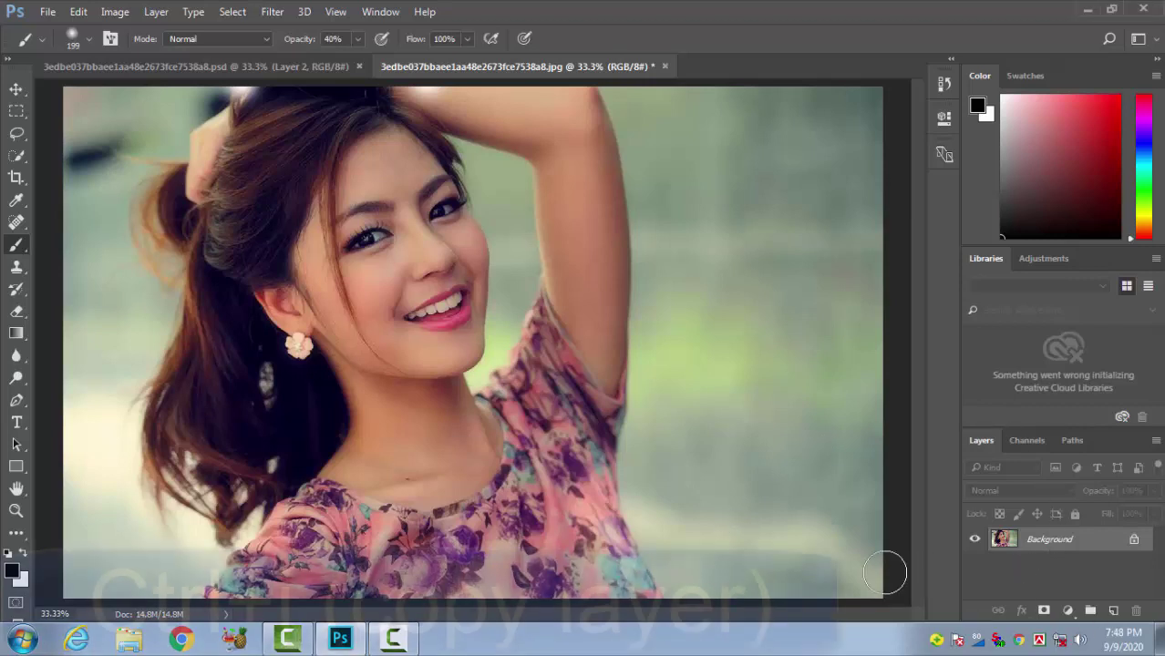
Duplicate the Background layer and add a Hue/Saturation adjustment layer above it with saturation set to -100.
key("ctrl+j")
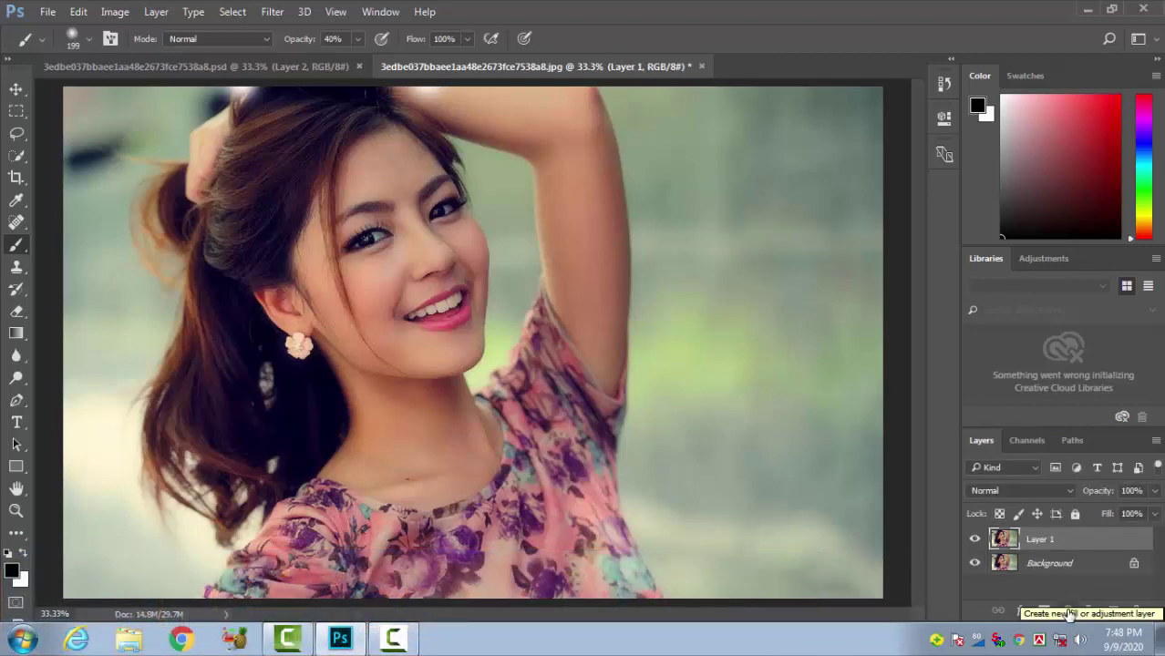
left_click(1071, 612)
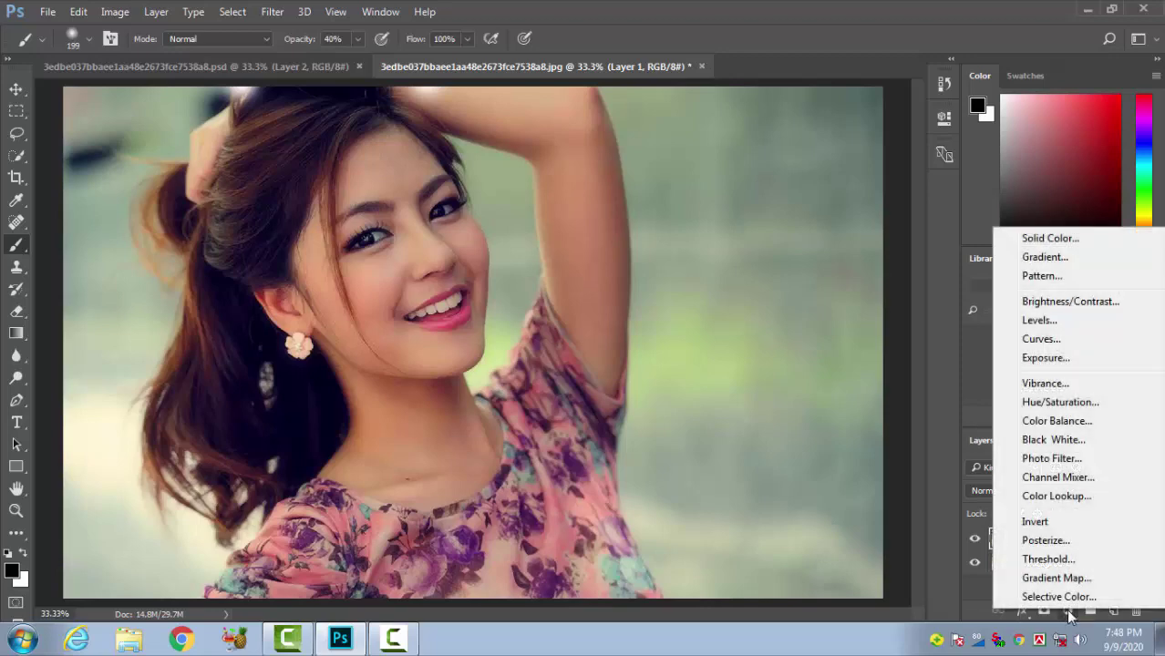
left_click(1045, 406)
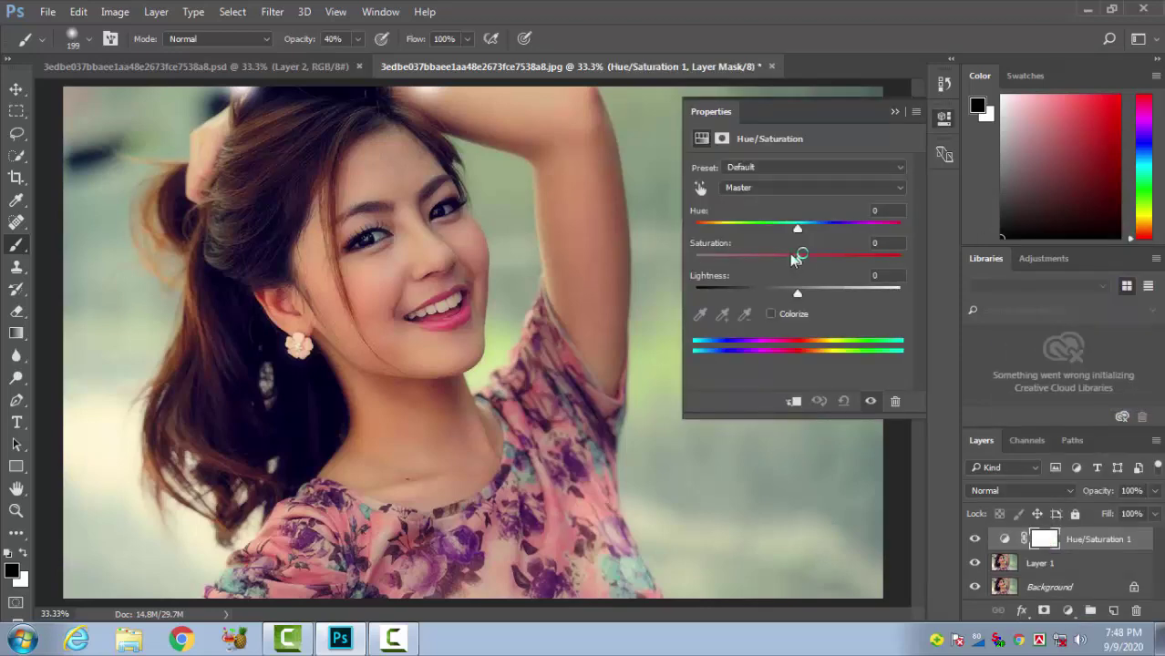
left_click_drag(792, 257, 678, 263)
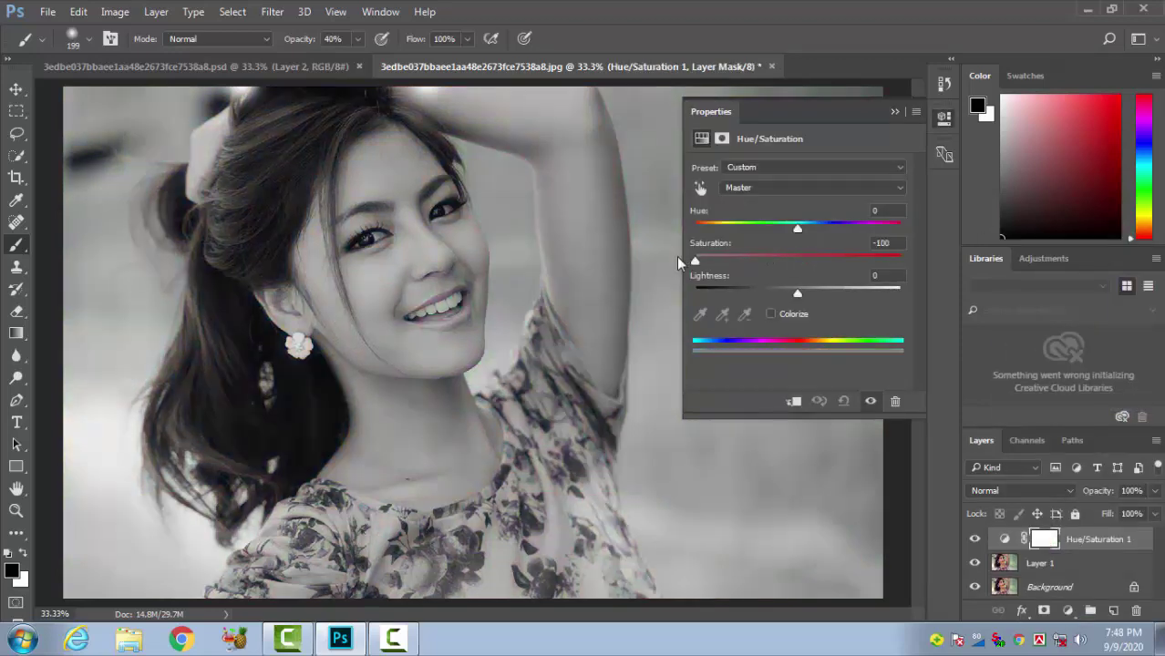
left_click(894, 110)
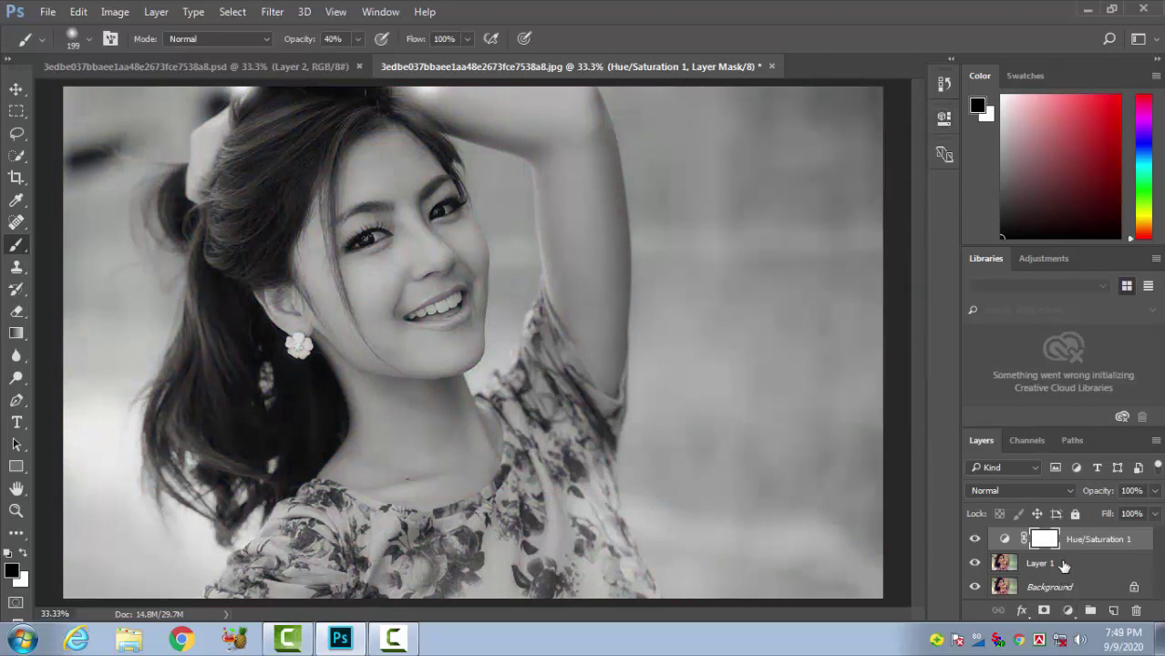
Set the duplicated photo layer's blend mode to Color Dodge and invert its colours.
left_click(1062, 566)
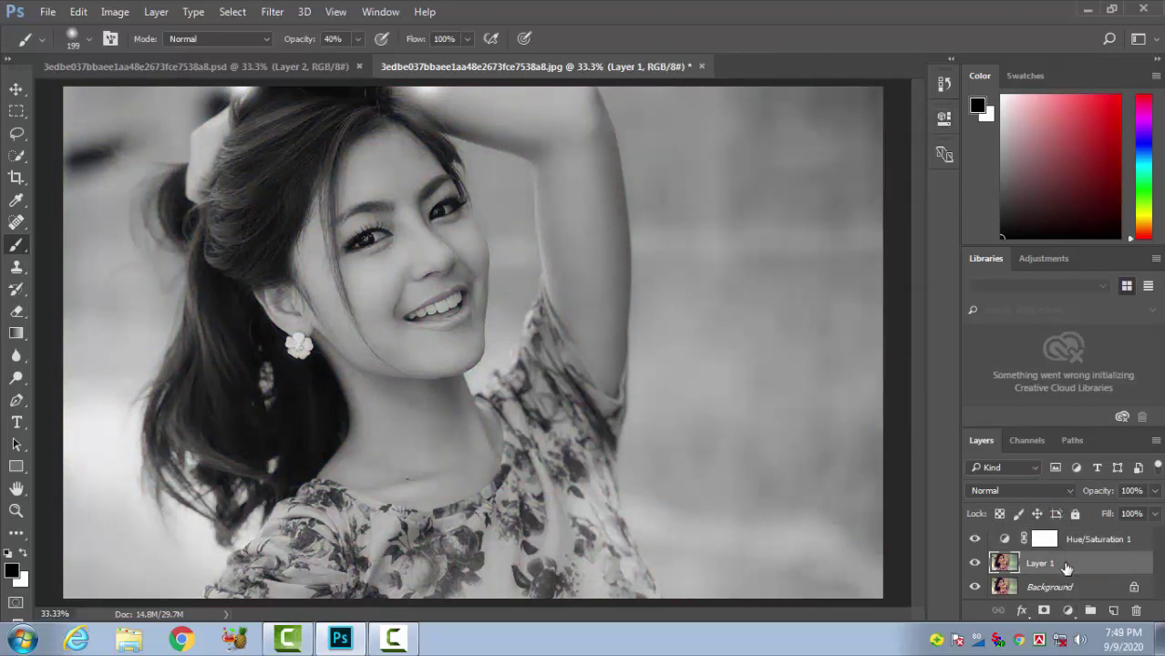
left_click(1057, 490)
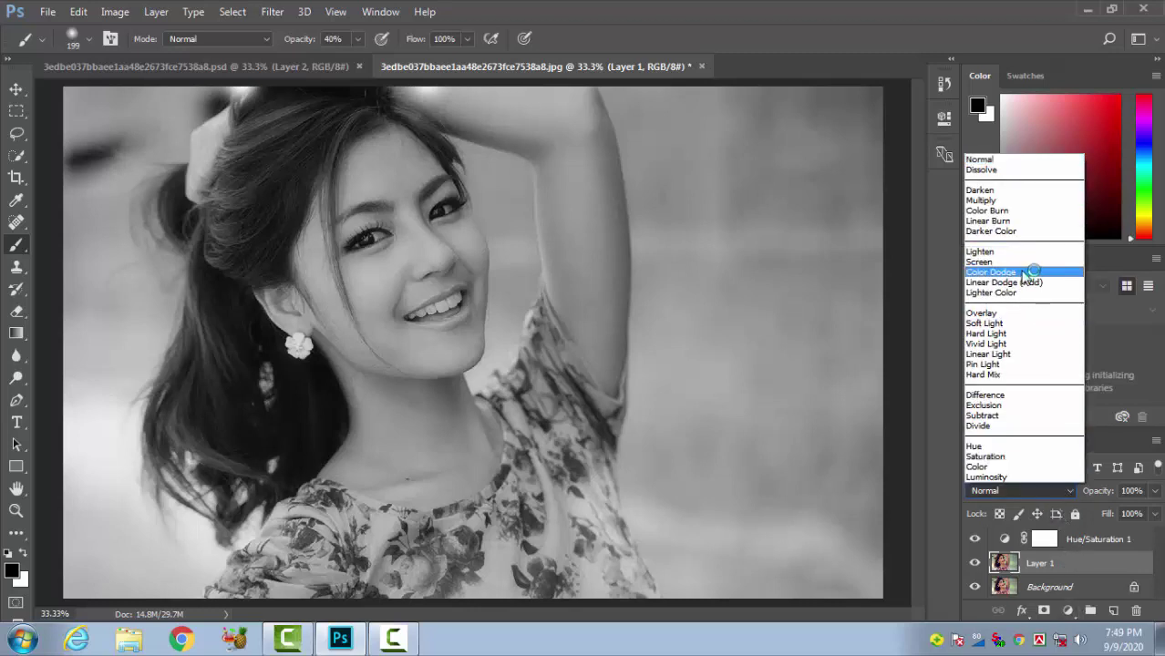
left_click(1029, 273)
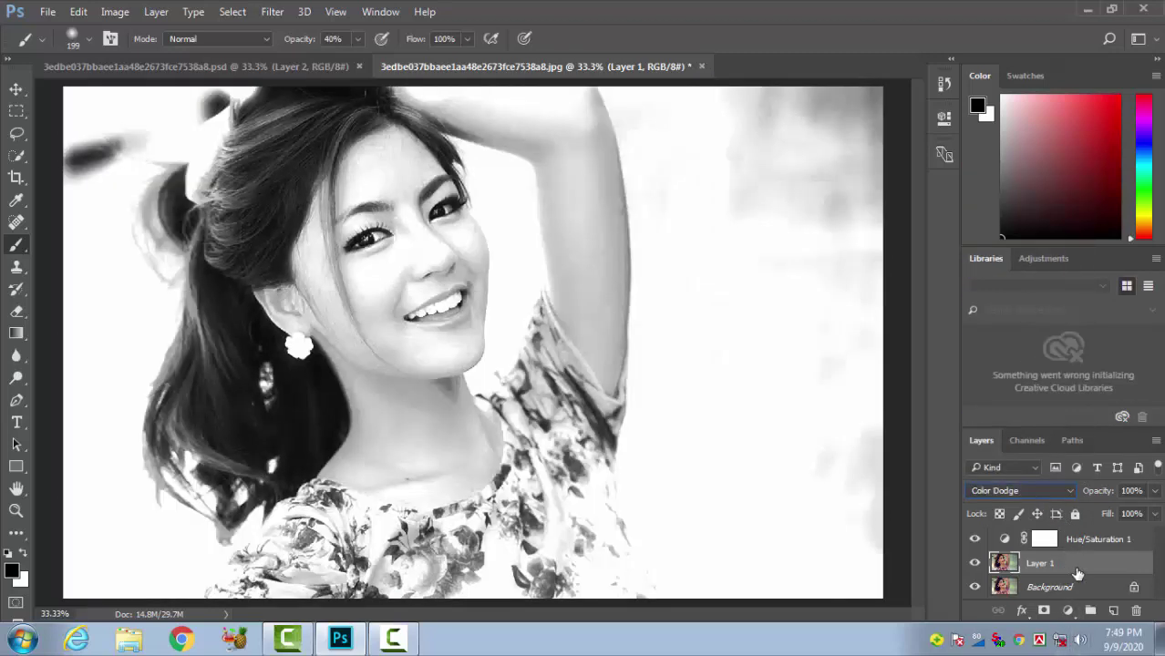
key("ctrl+i")
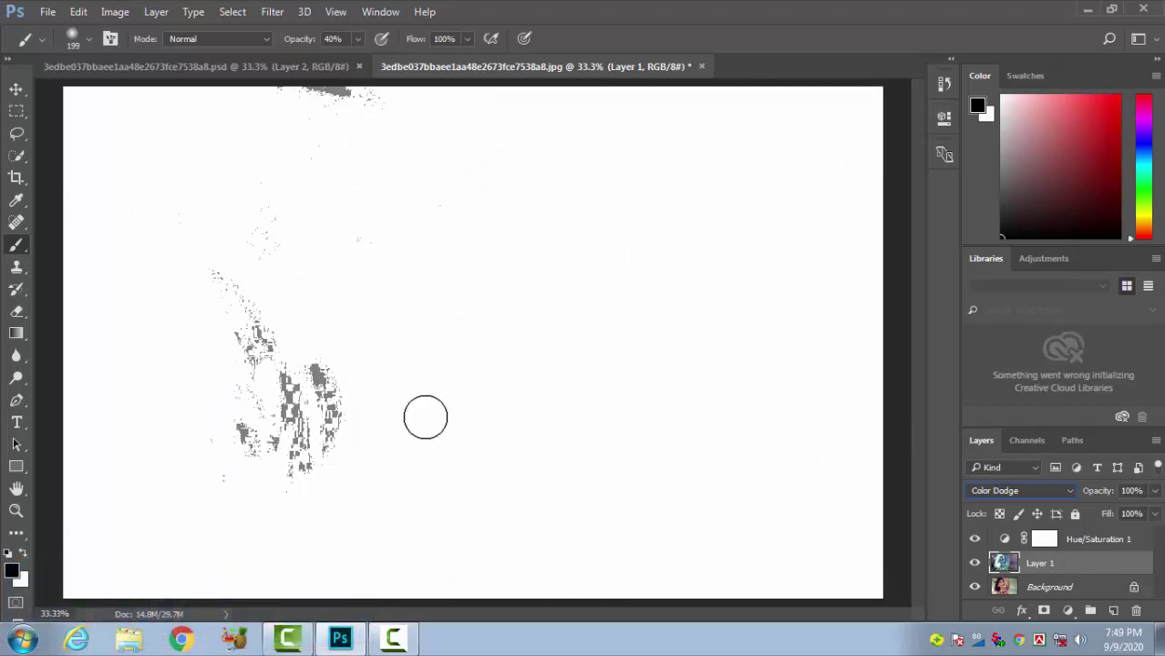
Apply a Gaussian Blur with a radius of about 22 pixels to the inverted layer.
left_click(270, 13)
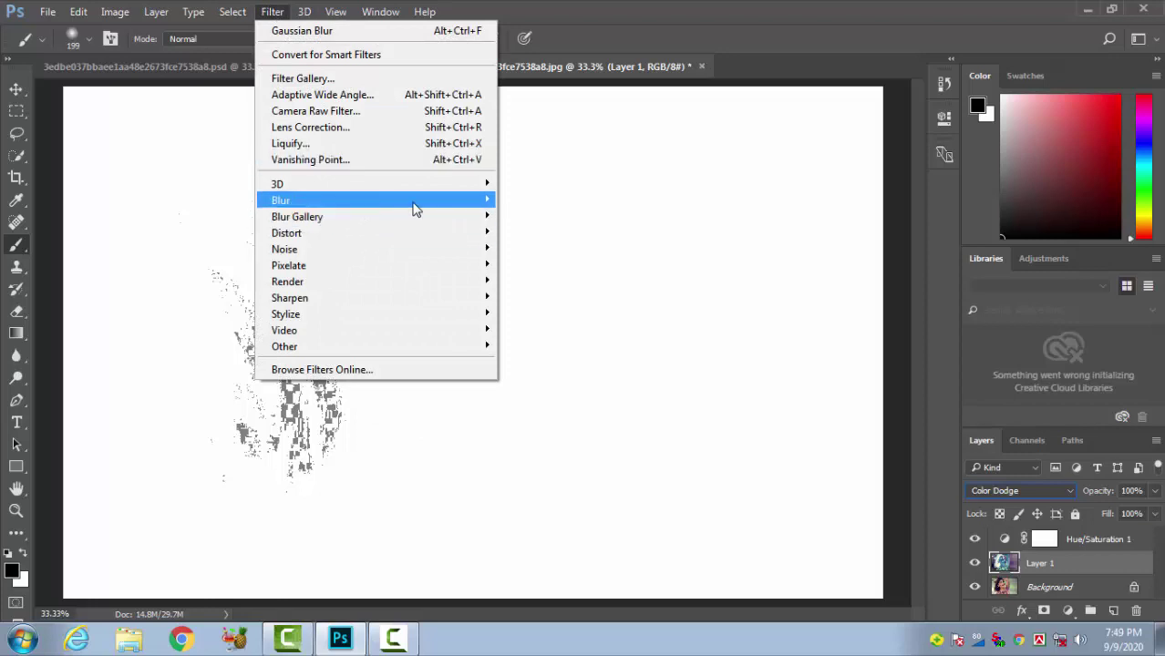
mouse_move(415, 209)
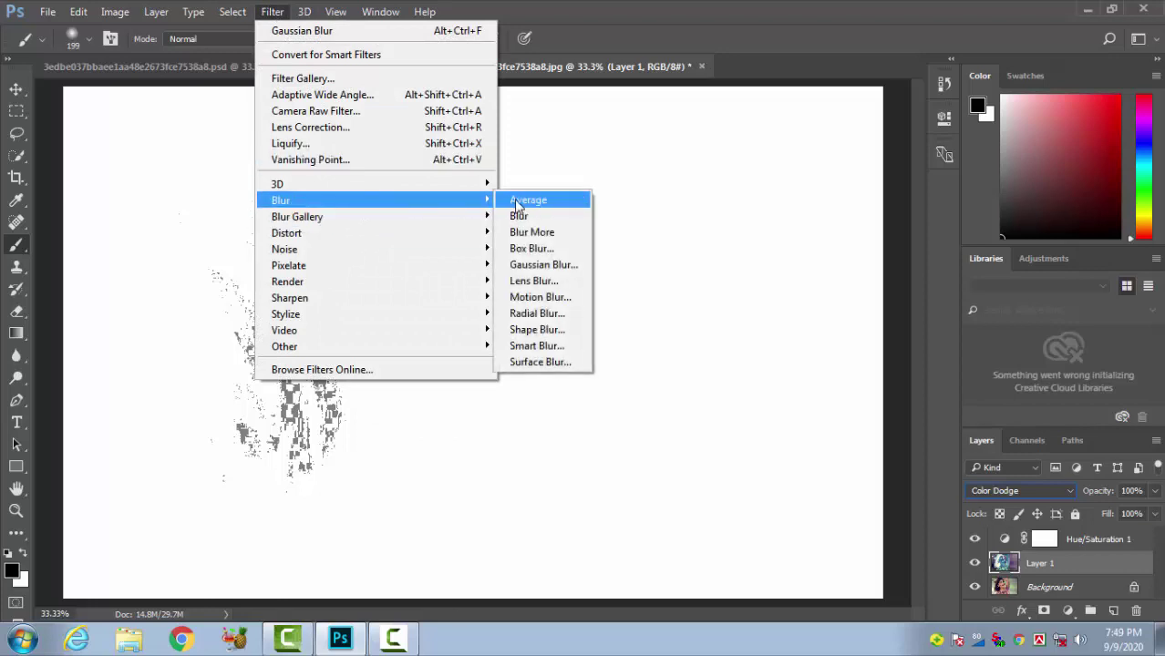
left_click(566, 266)
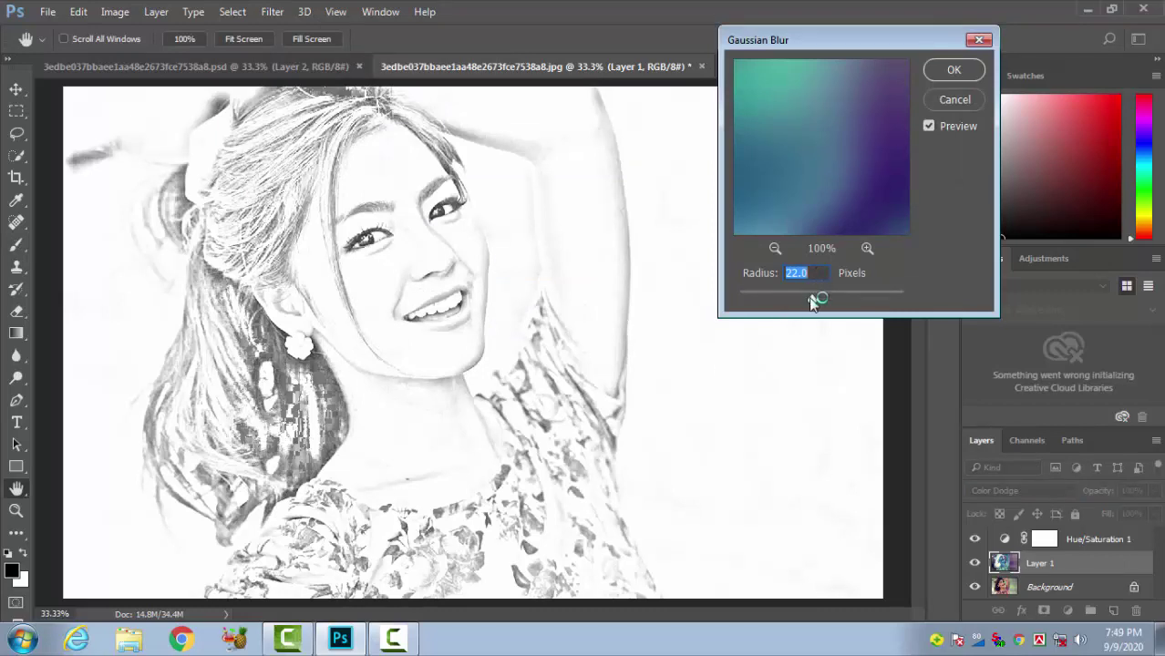
mouse_move(813, 298)
left_mouse_down()
mouse_move(780, 299)
mouse_move(812, 299)
left_mouse_up()
left_click(953, 71)
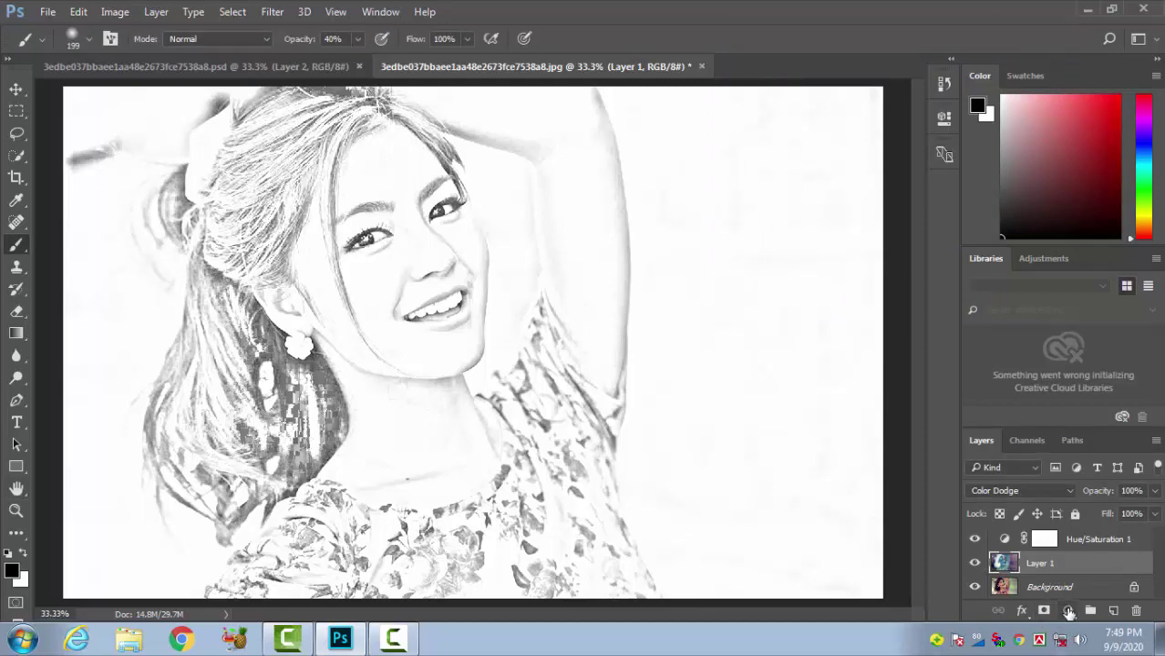
Add a Levels adjustment layer above the blurred layer and raise its black input level to 125.
left_click(1068, 611)
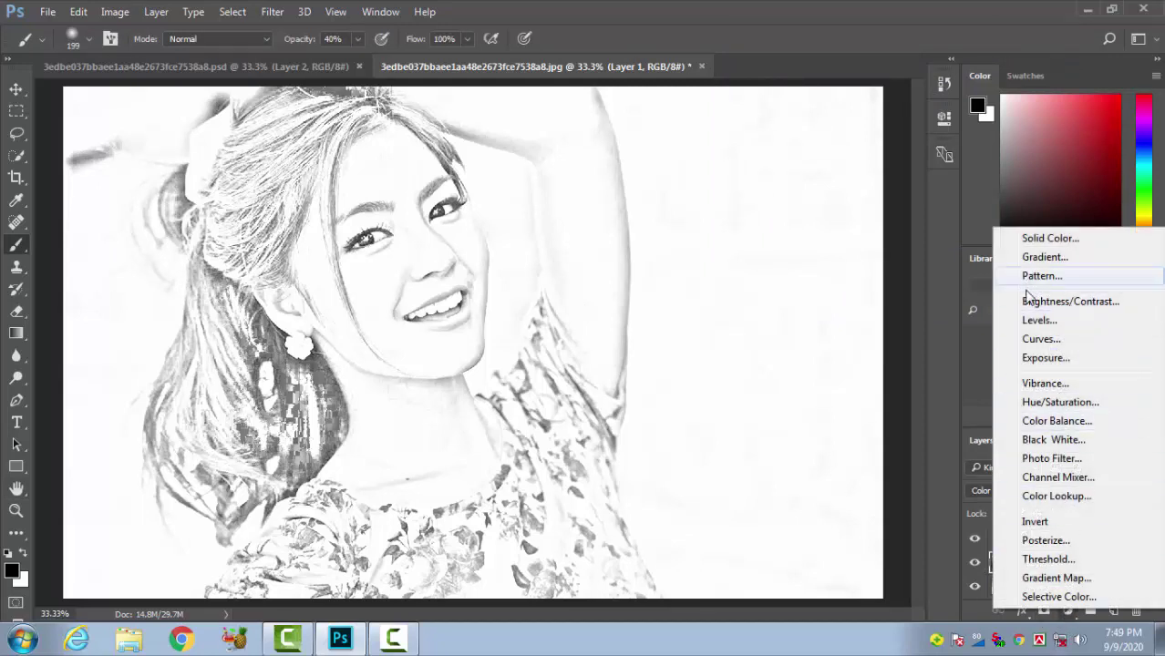
left_click(1039, 320)
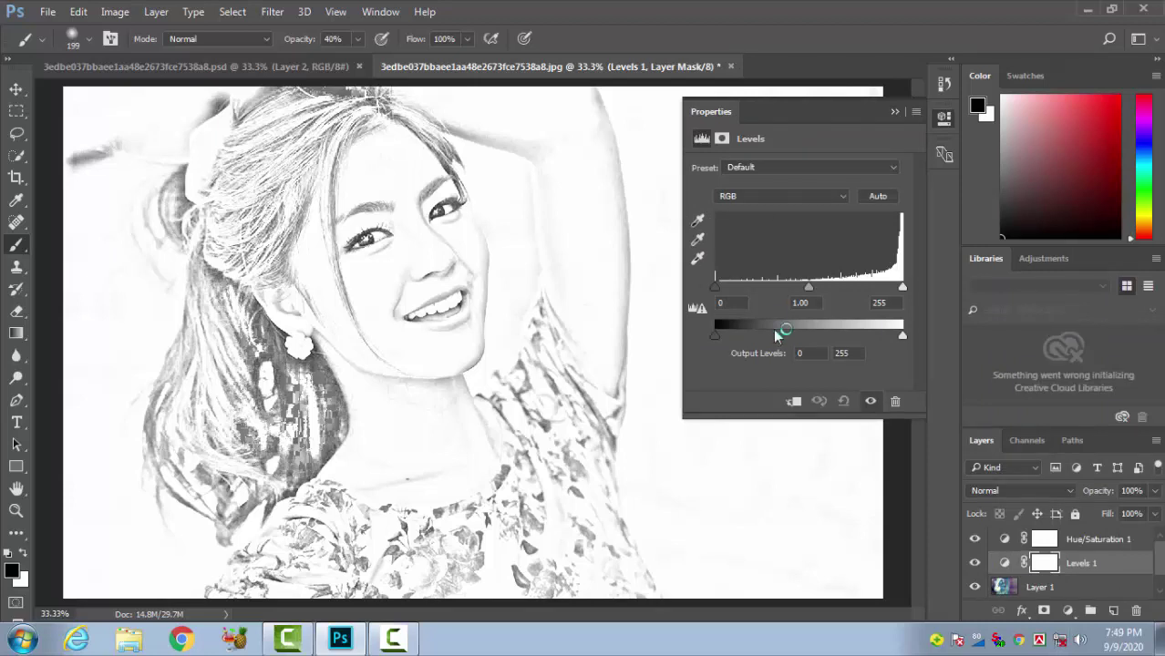
left_click_drag(716, 288, 809, 283)
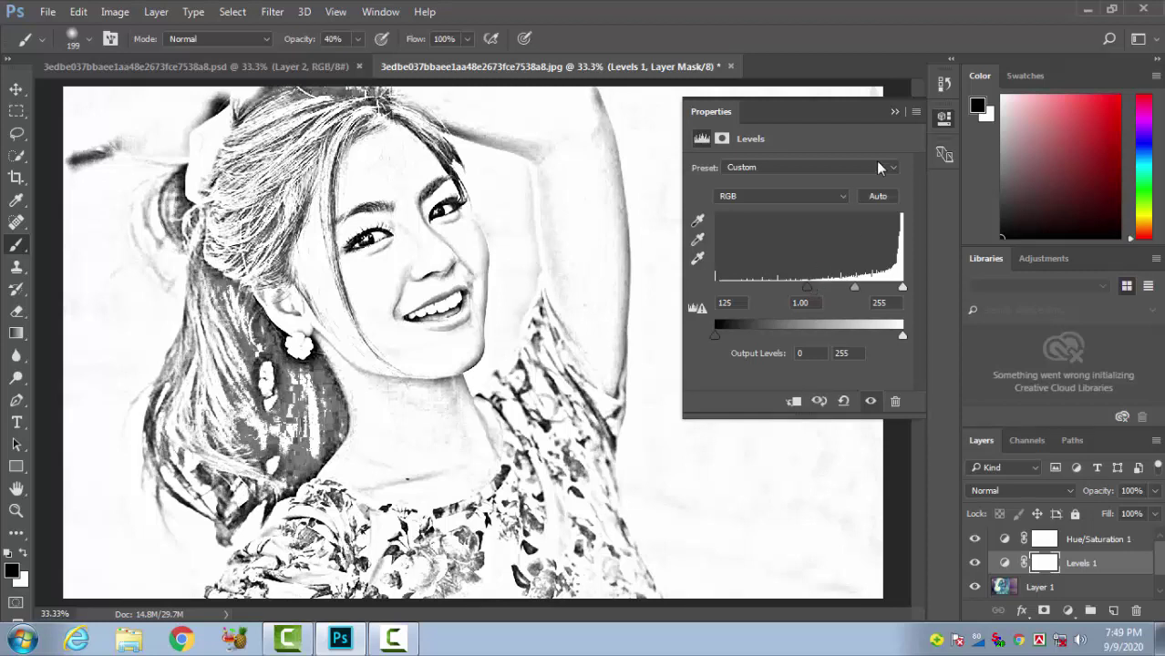
left_click(895, 111)
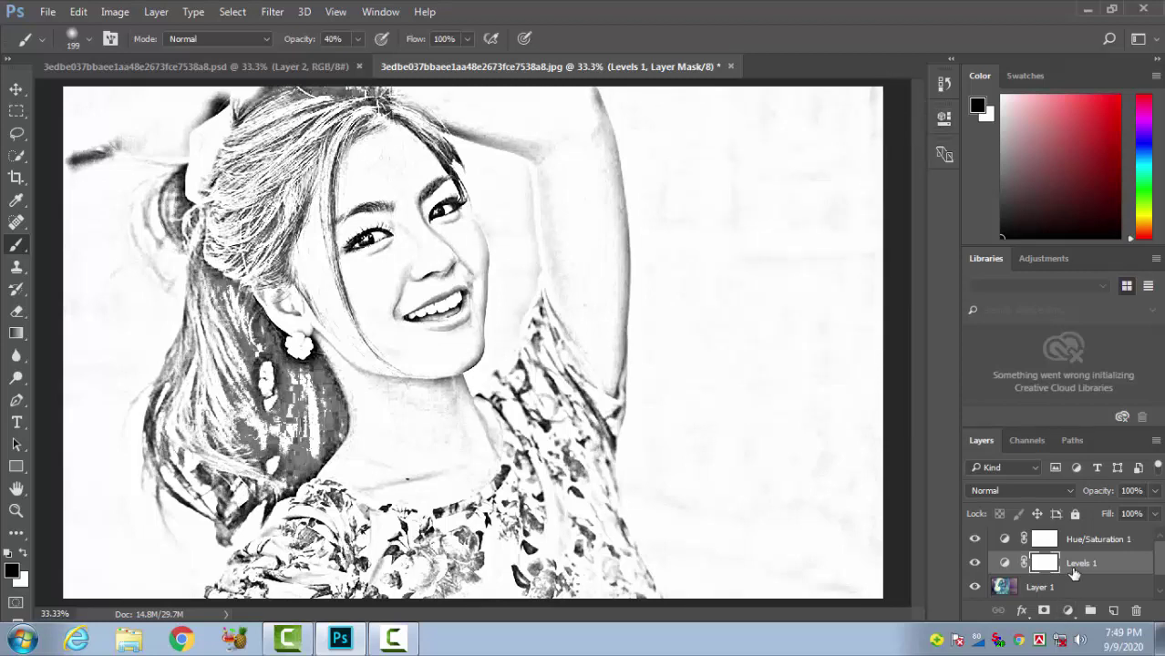
Target the Levels layer's mask and set up the Brush tool with a 354 px size, keeping 40% opacity.
left_click(1074, 566)
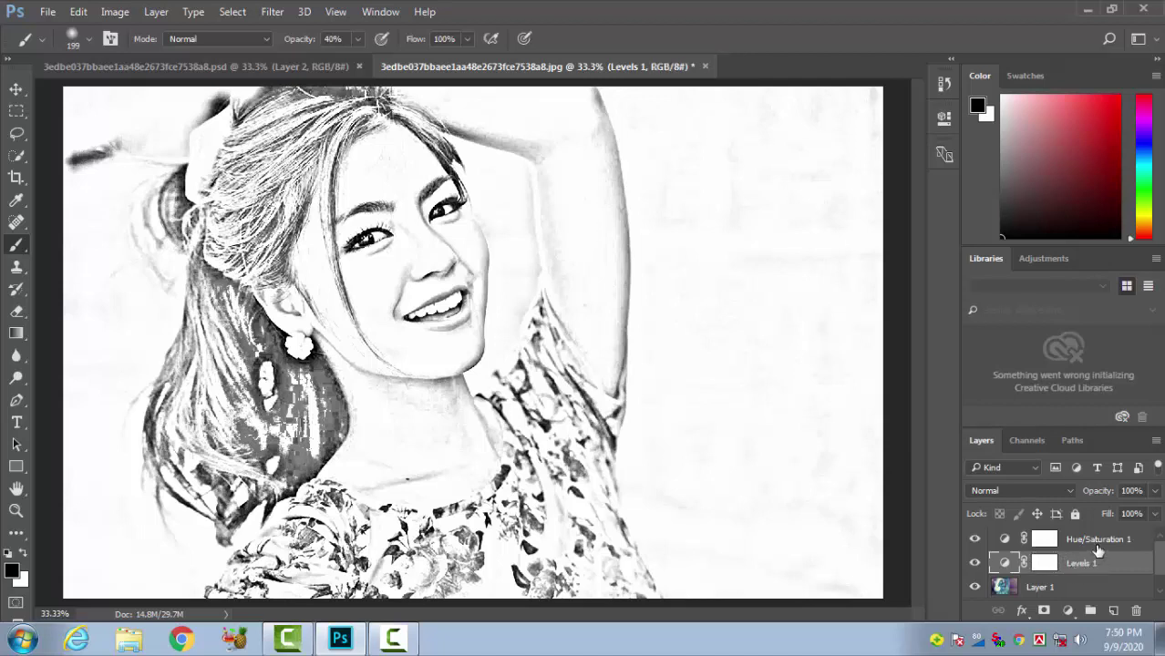
left_click(1098, 544)
left_click(1099, 565)
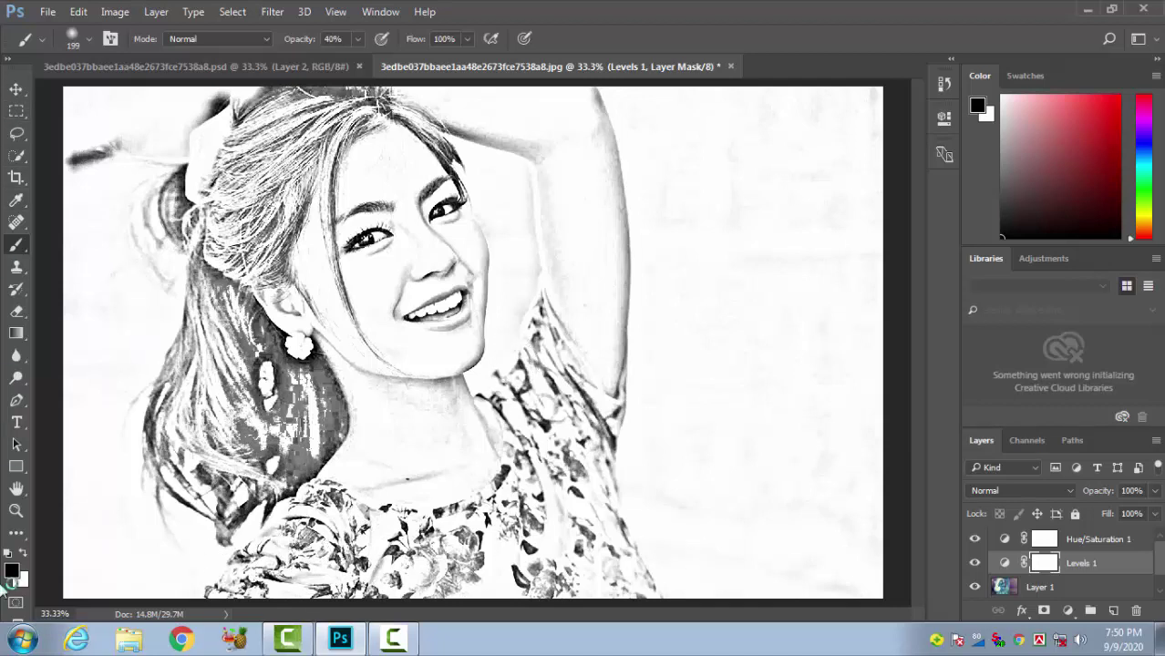
right_click(15, 244)
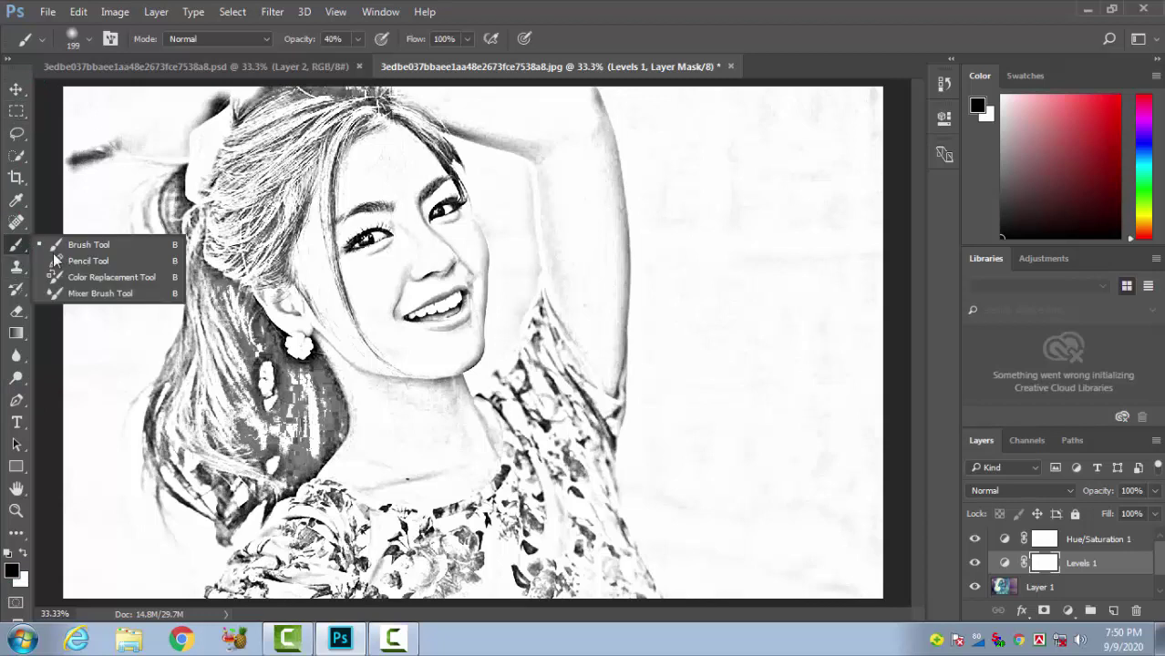
left_click(88, 244)
left_click(88, 38)
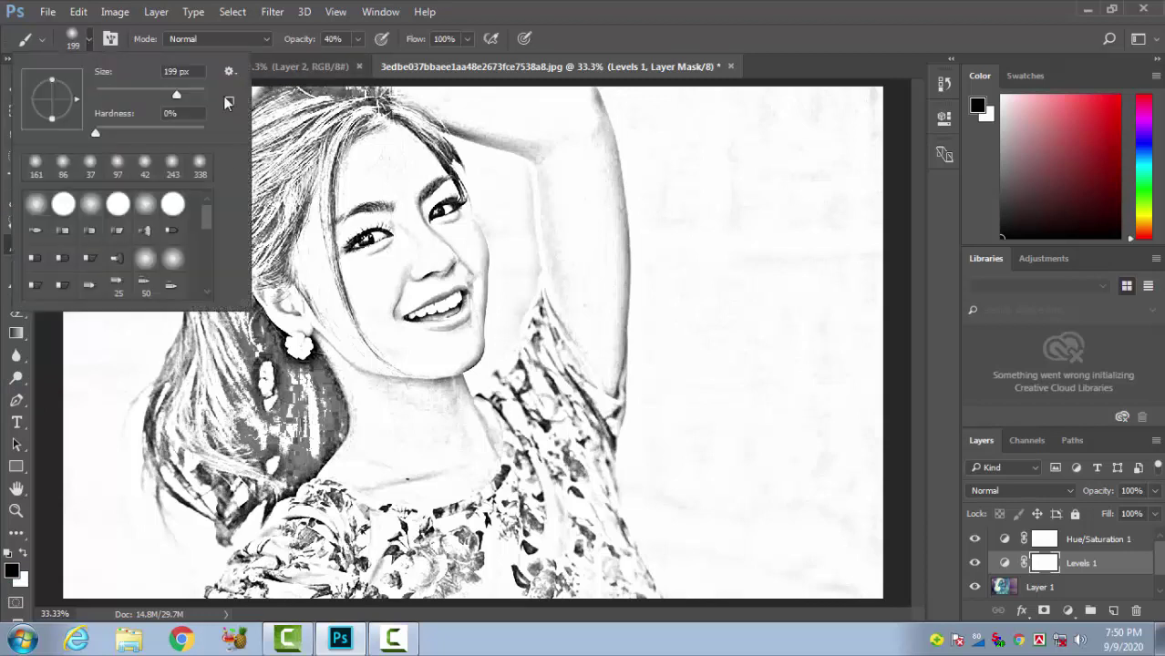
left_click_drag(183, 92, 191, 93)
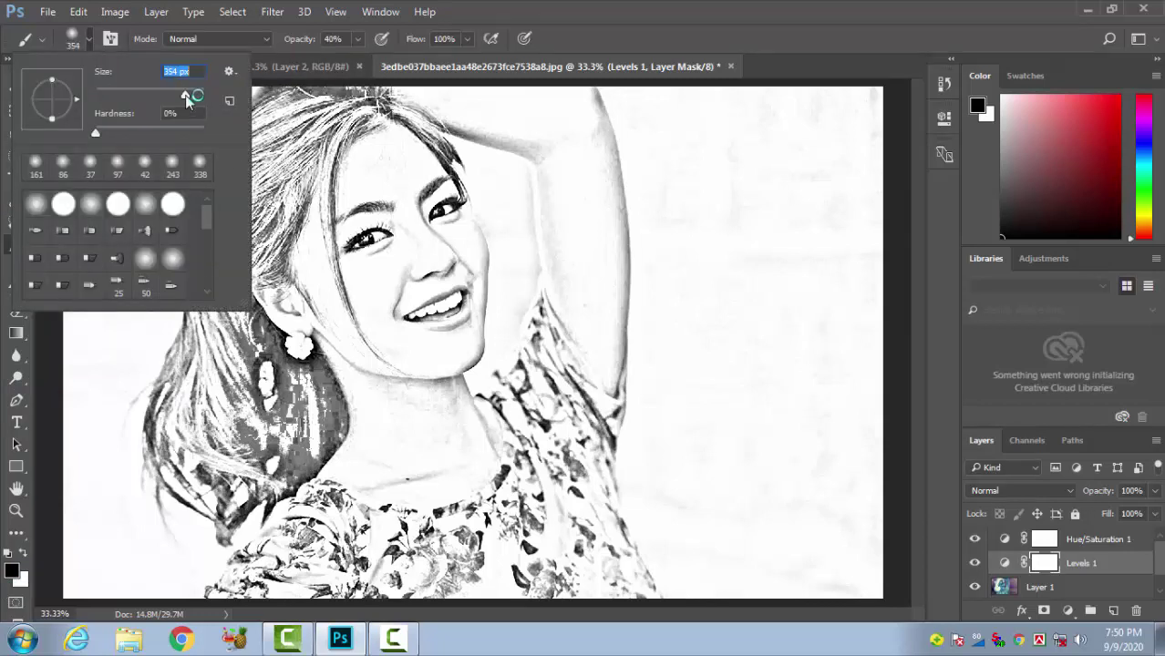
left_click(357, 41)
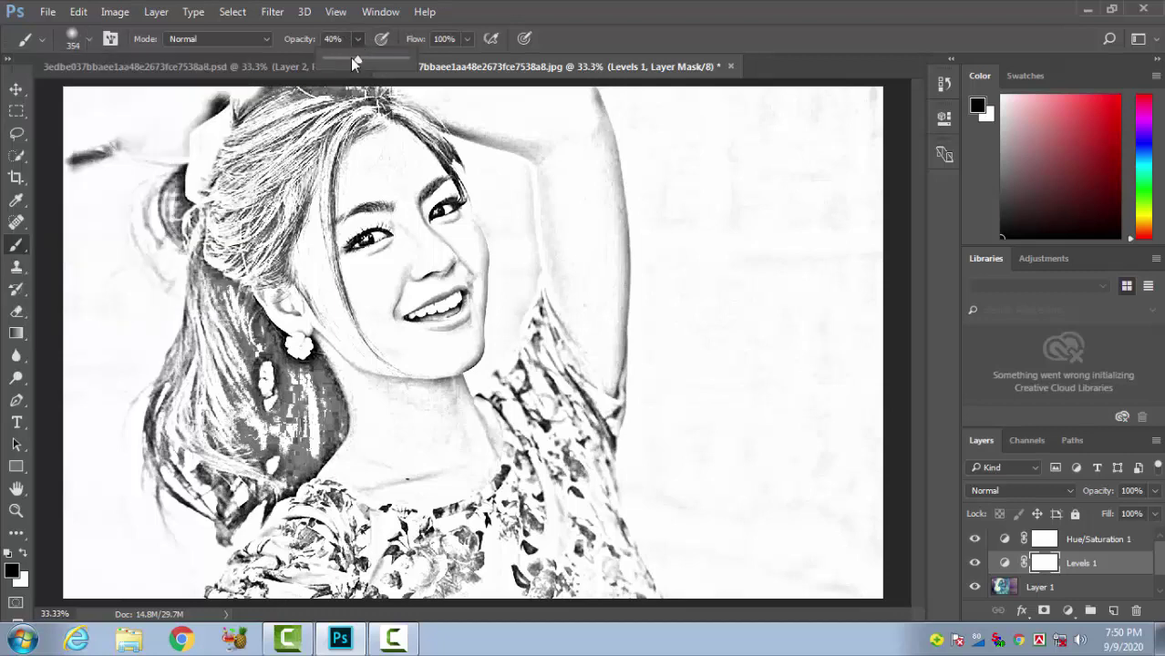
left_click(359, 39)
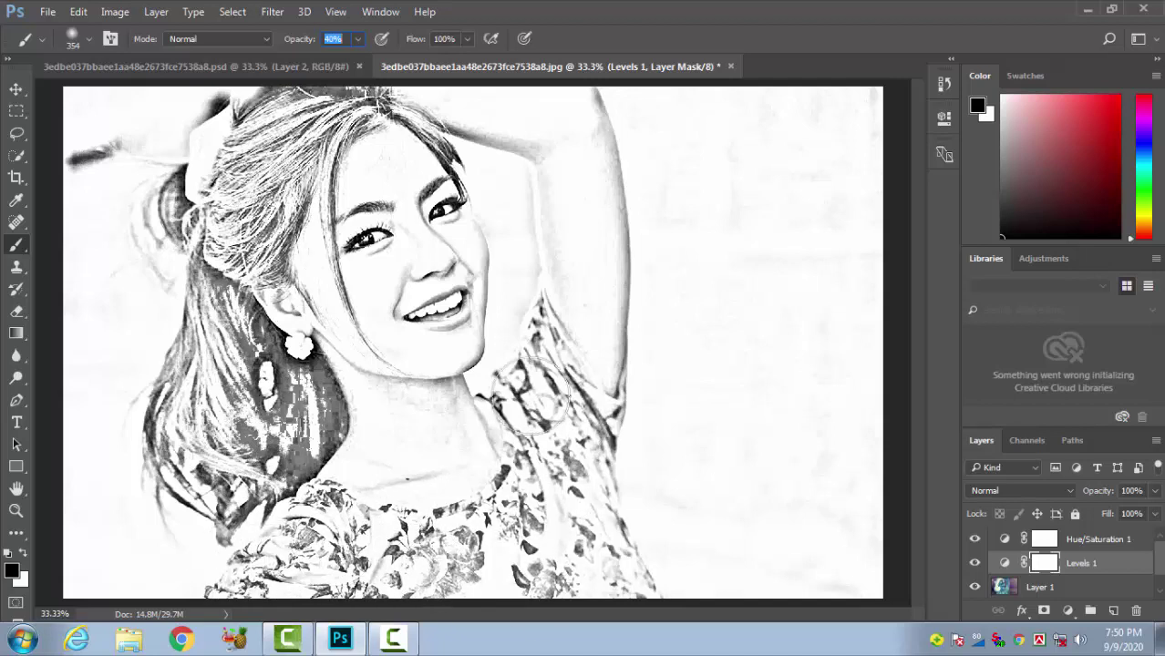
Paint black on the Levels mask over the dress and the hair to lighten their dark areas.
left_click(563, 502)
left_click(271, 495)
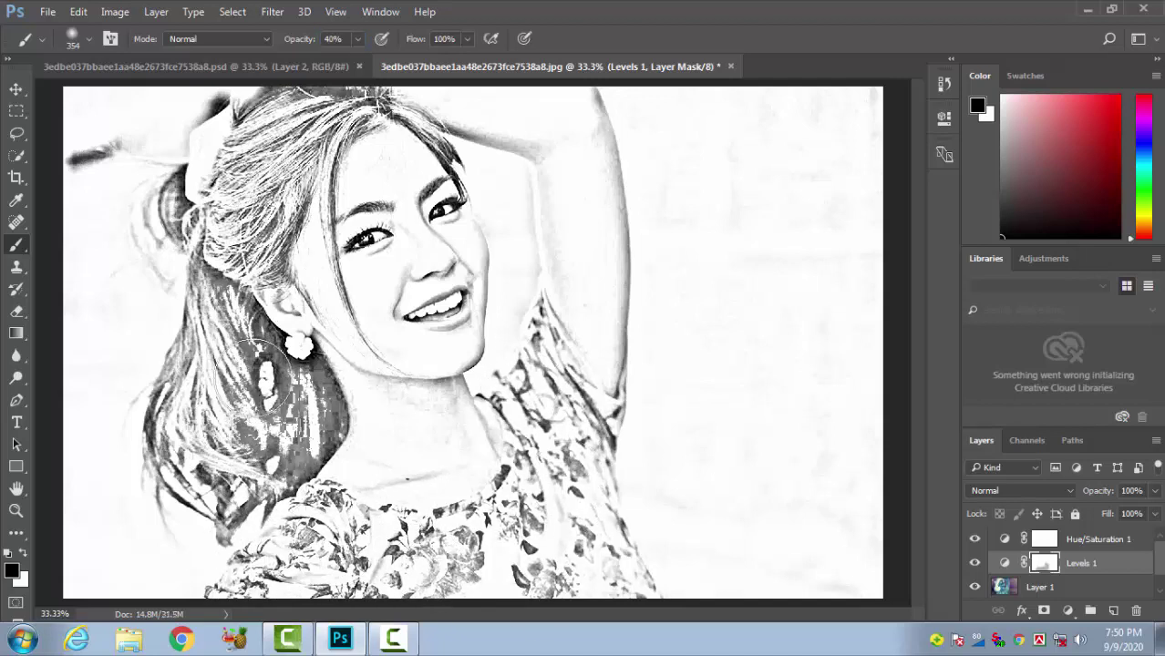
mouse_move(262, 376)
left_mouse_down()
mouse_move(296, 397)
mouse_move(293, 460)
mouse_move(250, 500)
mouse_move(153, 432)
mouse_move(197, 531)
mouse_move(212, 535)
mouse_move(139, 394)
mouse_move(155, 433)
mouse_move(113, 240)
mouse_move(180, 152)
mouse_move(149, 218)
mouse_move(160, 252)
mouse_move(107, 155)
mouse_move(94, 168)
mouse_move(221, 92)
left_mouse_up()
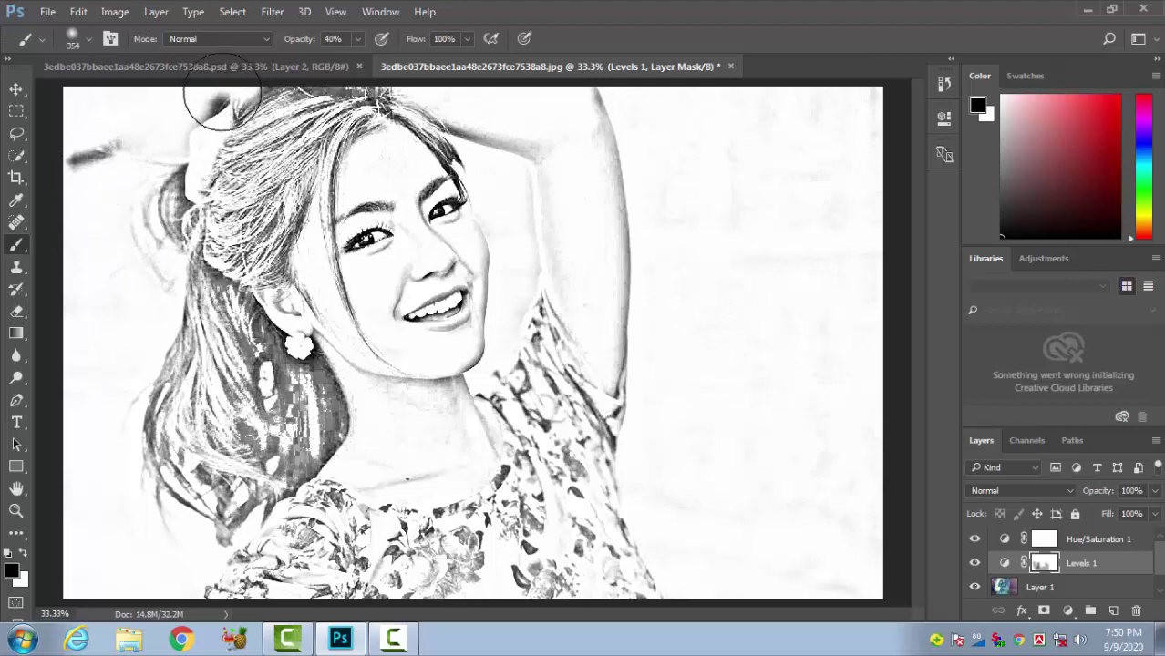
mouse_move(552, 556)
left_mouse_down()
mouse_move(574, 444)
mouse_move(603, 430)
mouse_move(550, 581)
mouse_move(592, 446)
mouse_move(542, 383)
mouse_move(539, 465)
mouse_move(430, 590)
mouse_move(271, 552)
mouse_move(305, 555)
mouse_move(340, 466)
mouse_move(429, 430)
mouse_move(245, 430)
mouse_move(225, 371)
mouse_move(214, 511)
mouse_move(286, 603)
left_mouse_up()
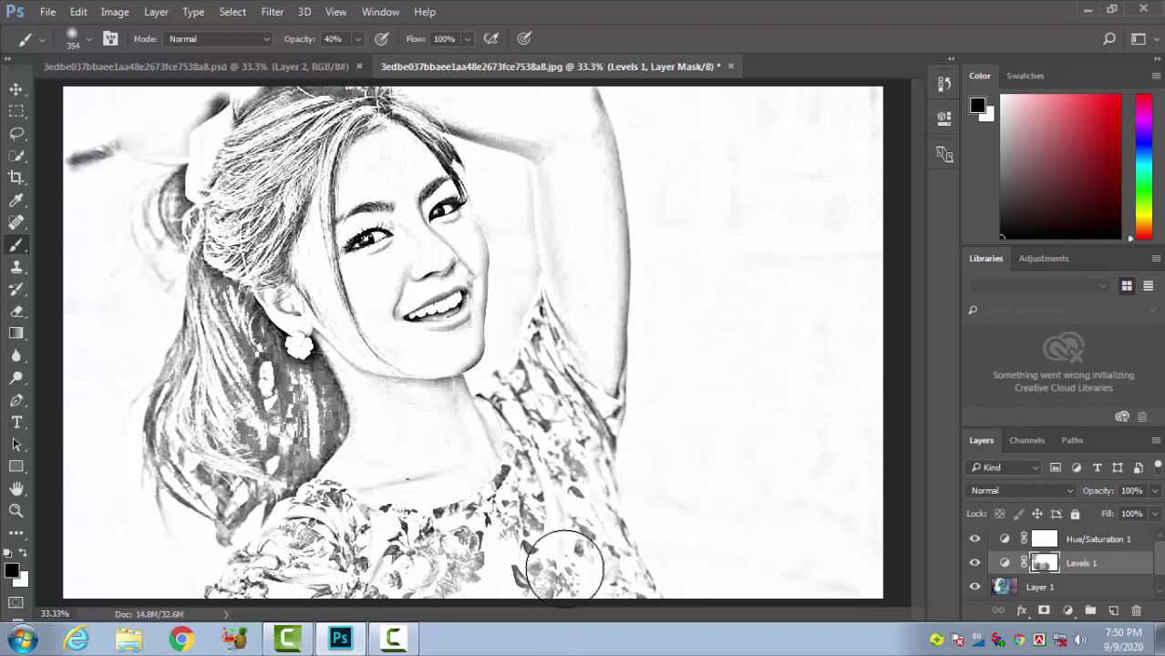
Stamp all visible layers into a new layer above the Hue/Saturation adjustment.
left_click(1094, 539)
key("ctrl+alt+shift+e")
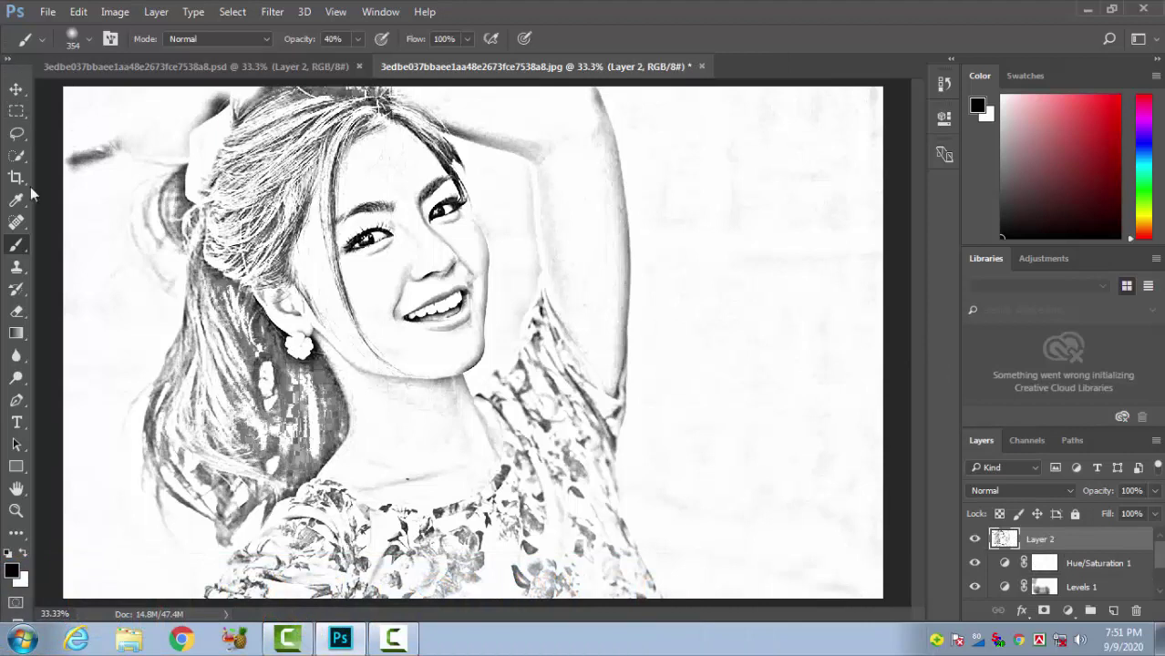
Set the Brush tool to 45 px and 100% opacity, with white as the foreground colour.
right_click(18, 251)
left_click(16, 250)
left_click(89, 40)
left_click_drag(136, 92, 117, 91)
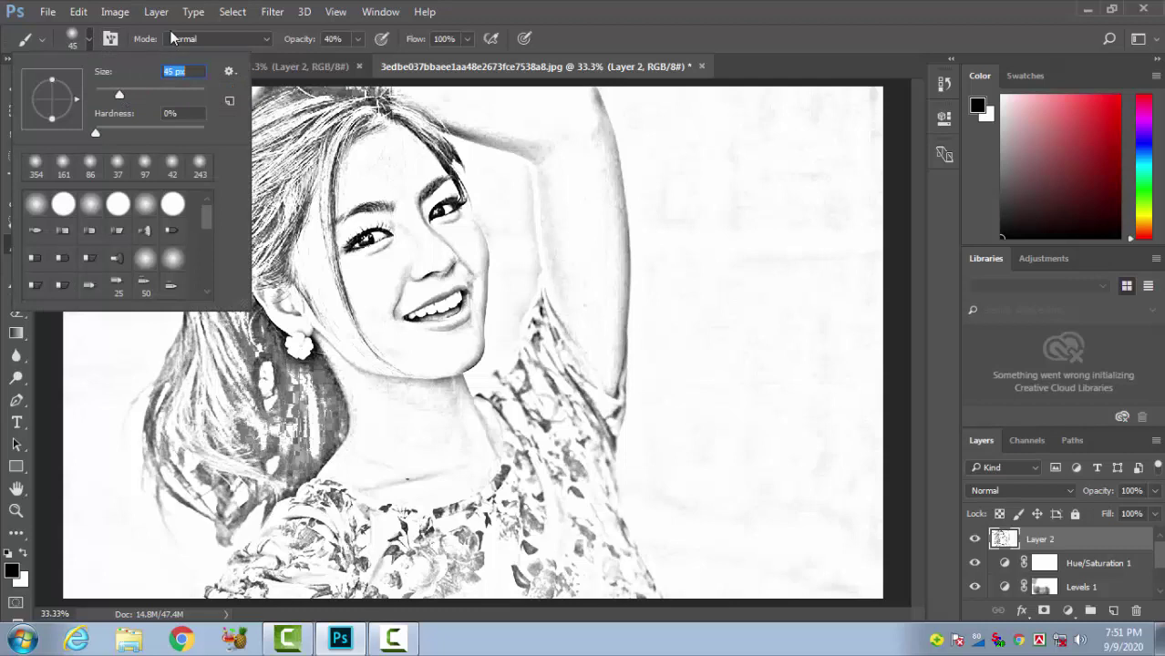
left_click(359, 42)
left_click_drag(357, 58, 466, 57)
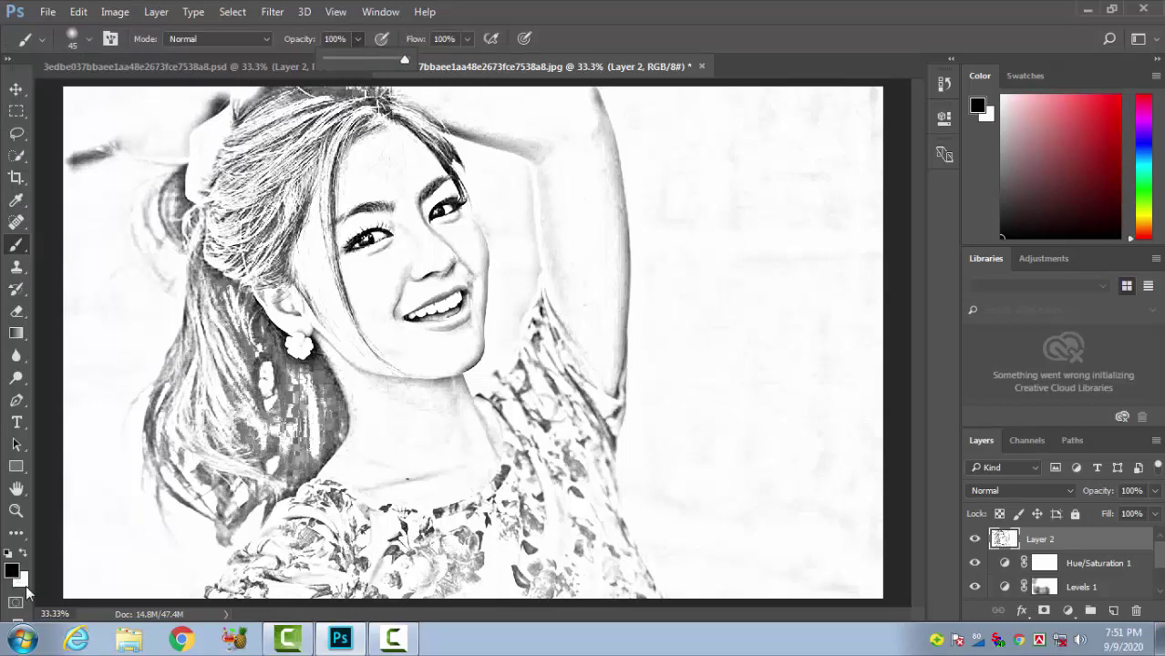
left_click(23, 553)
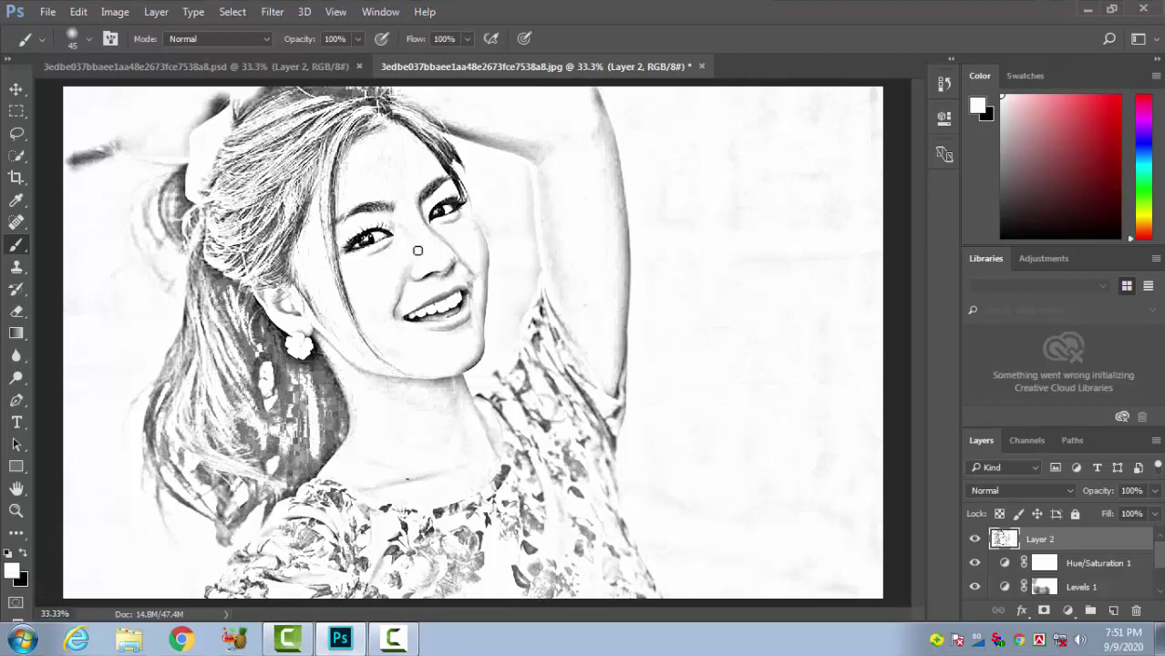
Paint white just inside the face outline along the cheek, jaw and chin to clean up the grey shading.
scroll(418, 274, "up", 1)
scroll(399, 167, "up", 1)
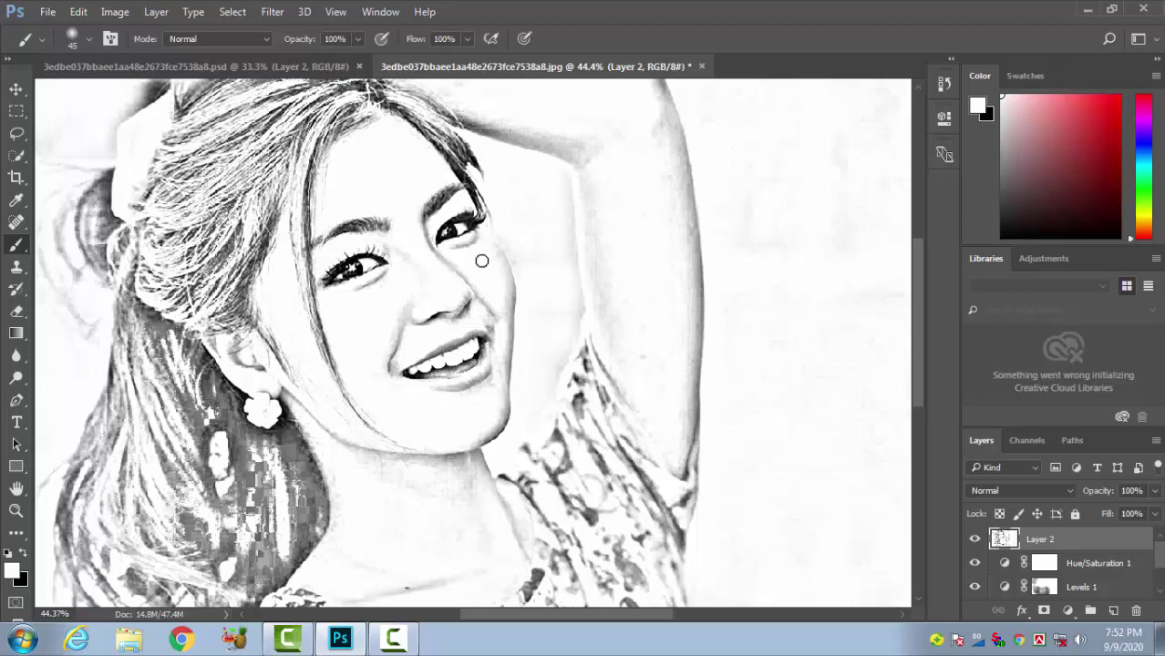
left_click_drag(502, 286, 507, 313)
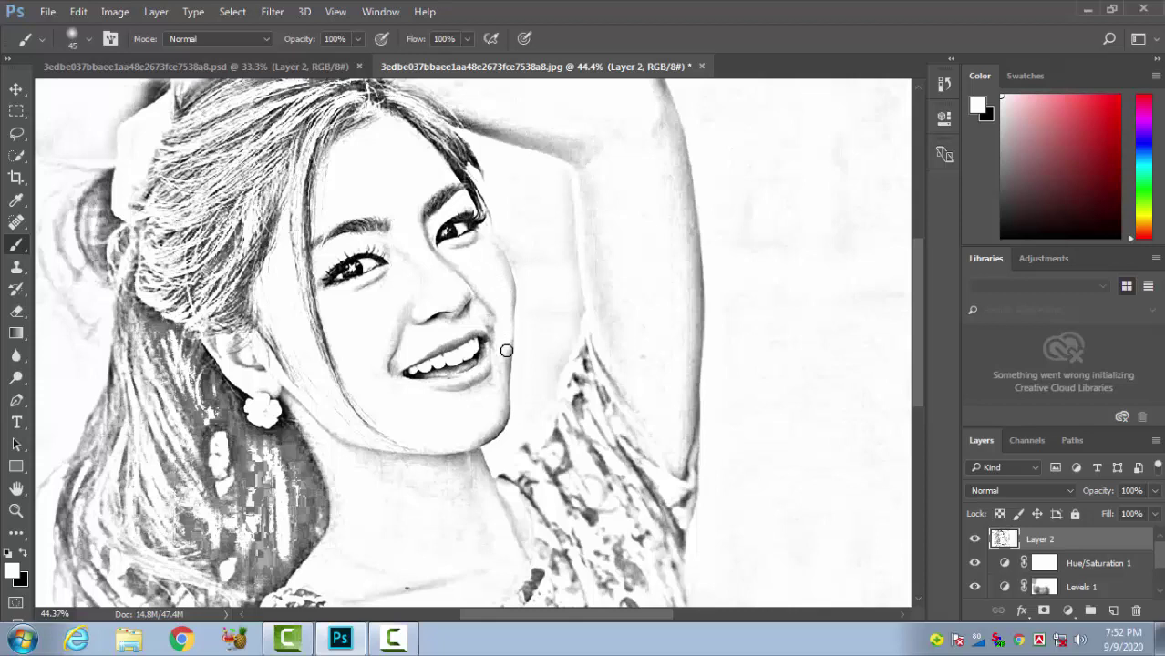
left_click_drag(503, 384, 499, 402)
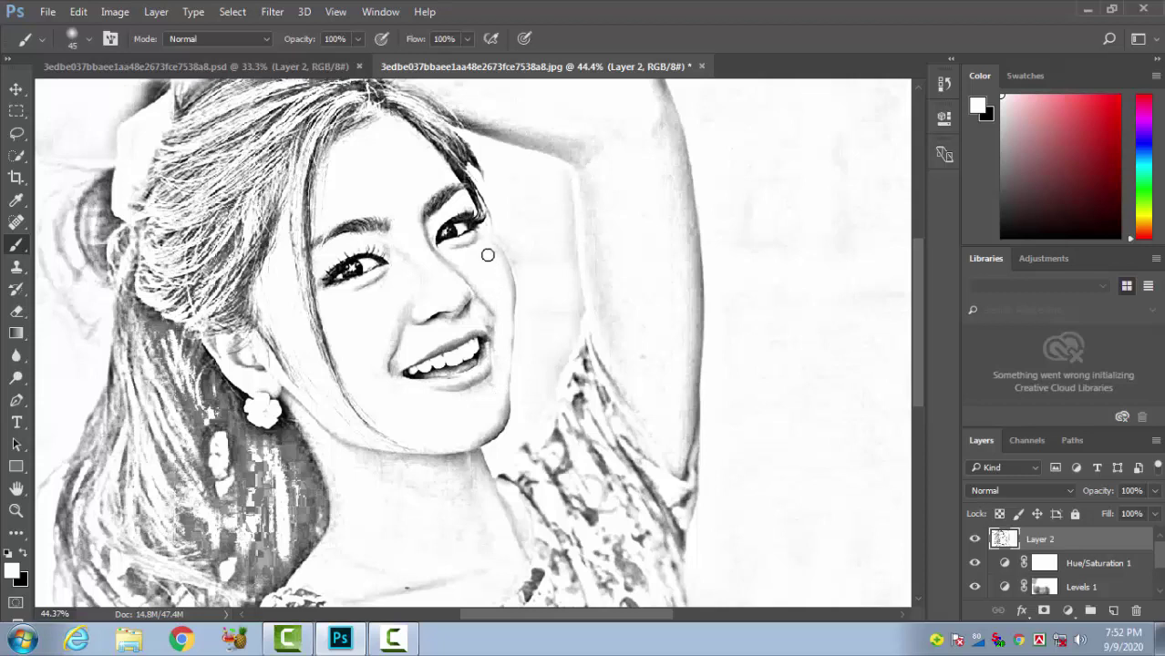
left_click(507, 309)
left_click_drag(472, 442, 480, 437)
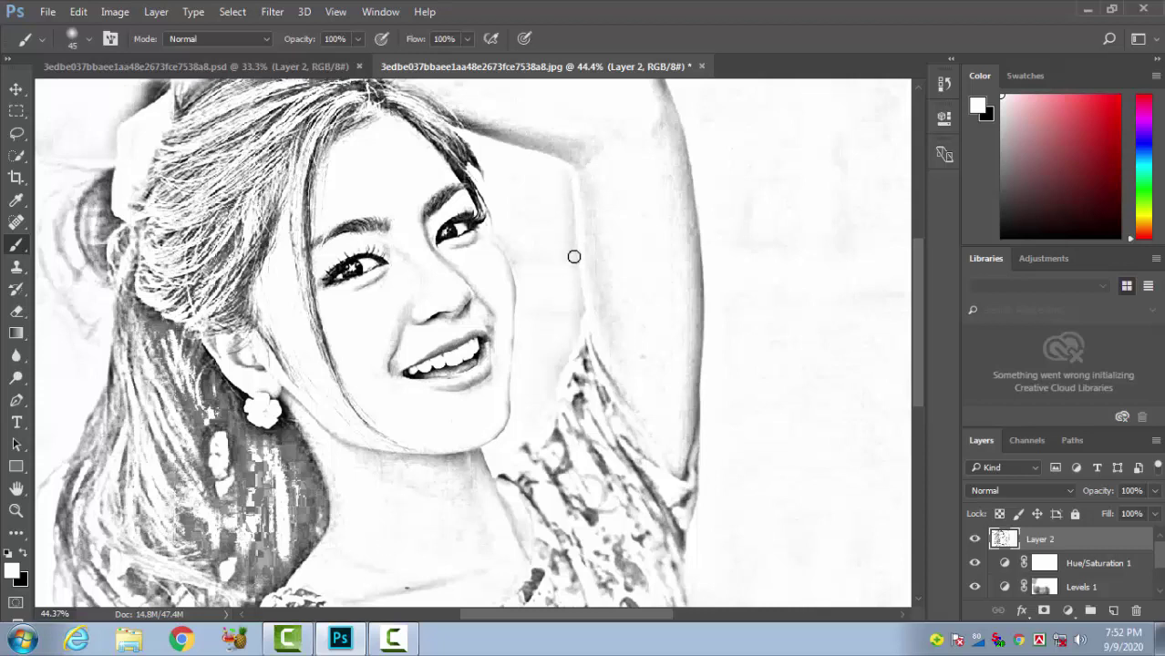
Enlarge the brush to 161 px and paint white over the neck and upper chest to clear the grey shading.
left_click(93, 37)
left_click_drag(176, 85, 183, 86)
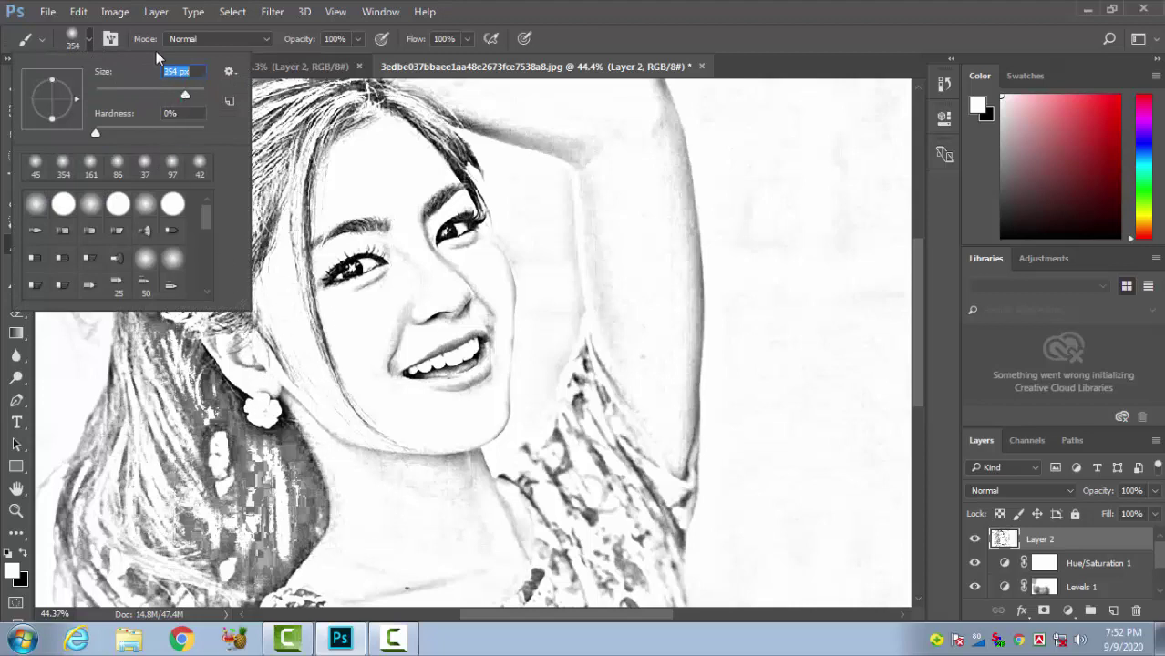
left_click(416, 536)
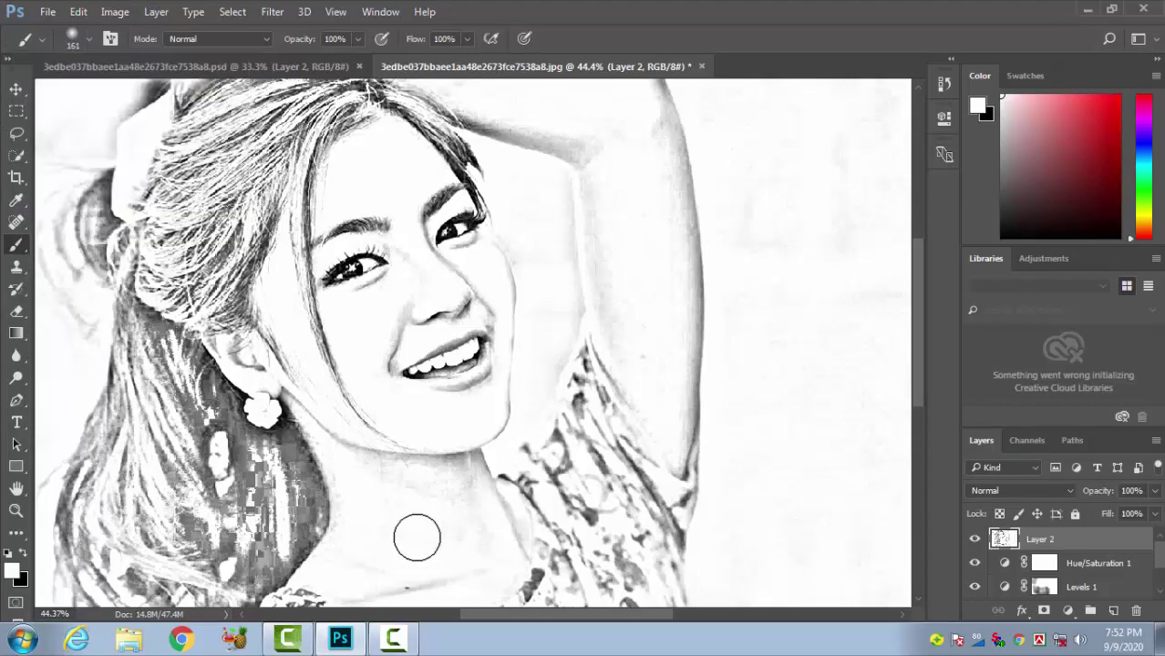
mouse_move(352, 480)
left_mouse_down()
mouse_move(358, 530)
mouse_move(334, 572)
mouse_move(373, 582)
mouse_move(373, 567)
mouse_move(444, 506)
mouse_move(412, 483)
mouse_move(359, 481)
mouse_move(471, 476)
left_mouse_up()
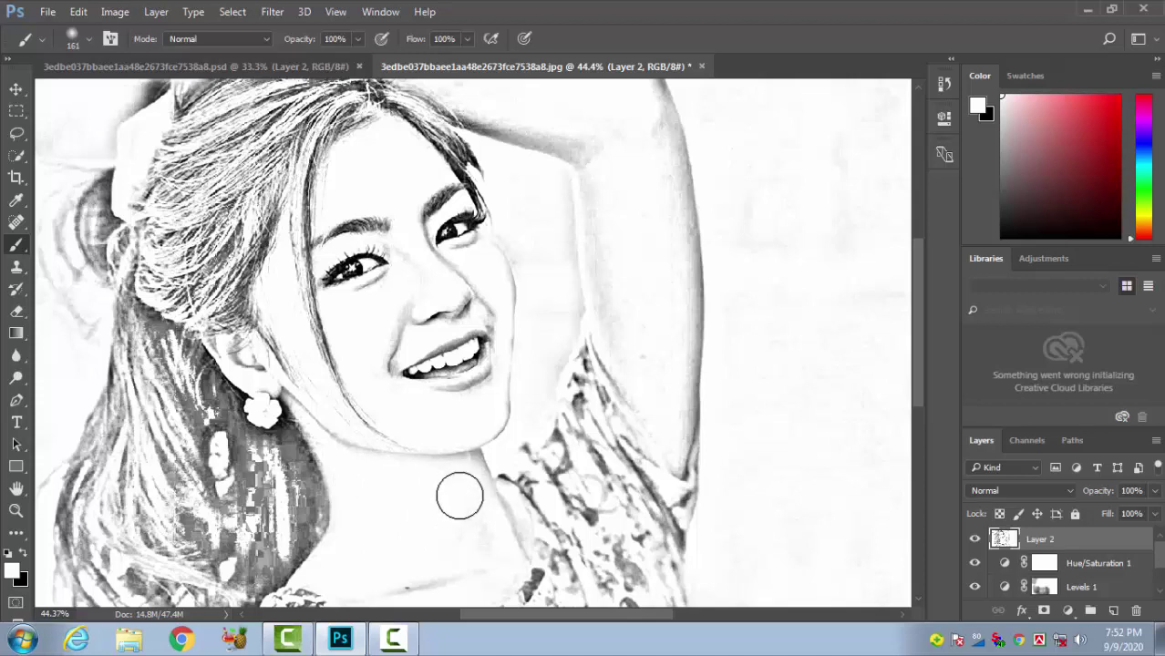
Paint white over the background outside the raised arm and in the gap between the face and the arm.
scroll(465, 551, "down", 1)
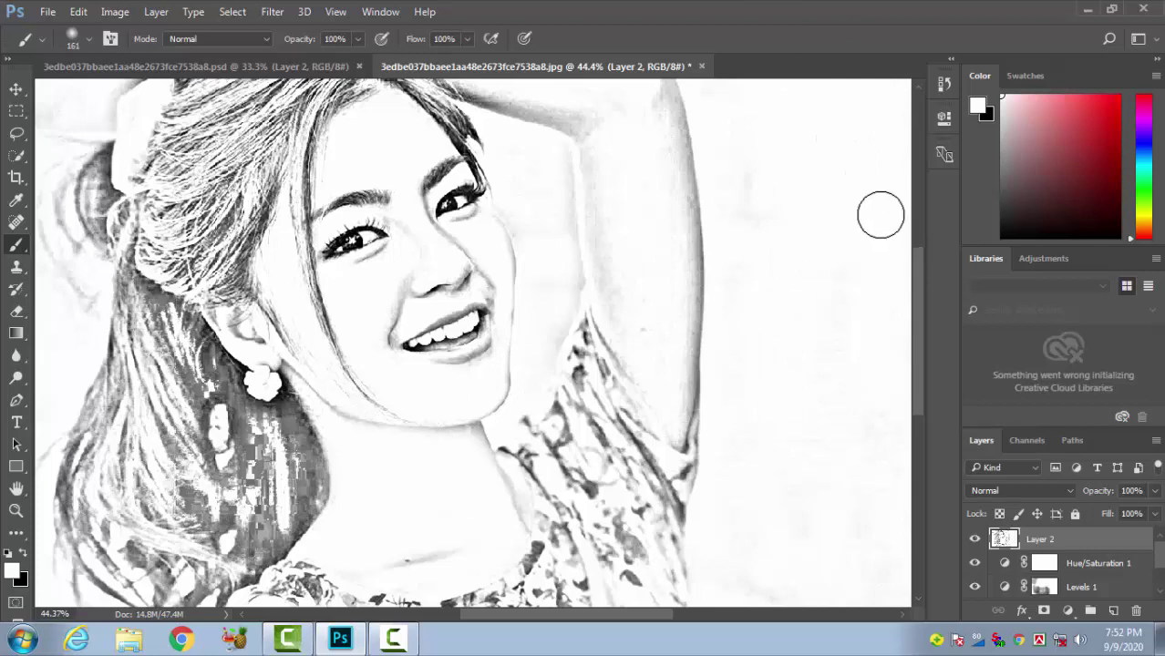
mouse_move(867, 583)
left_mouse_down()
mouse_move(865, 266)
mouse_move(751, 587)
mouse_move(734, 384)
mouse_move(748, 138)
left_mouse_up()
scroll(790, 192, "up", 2)
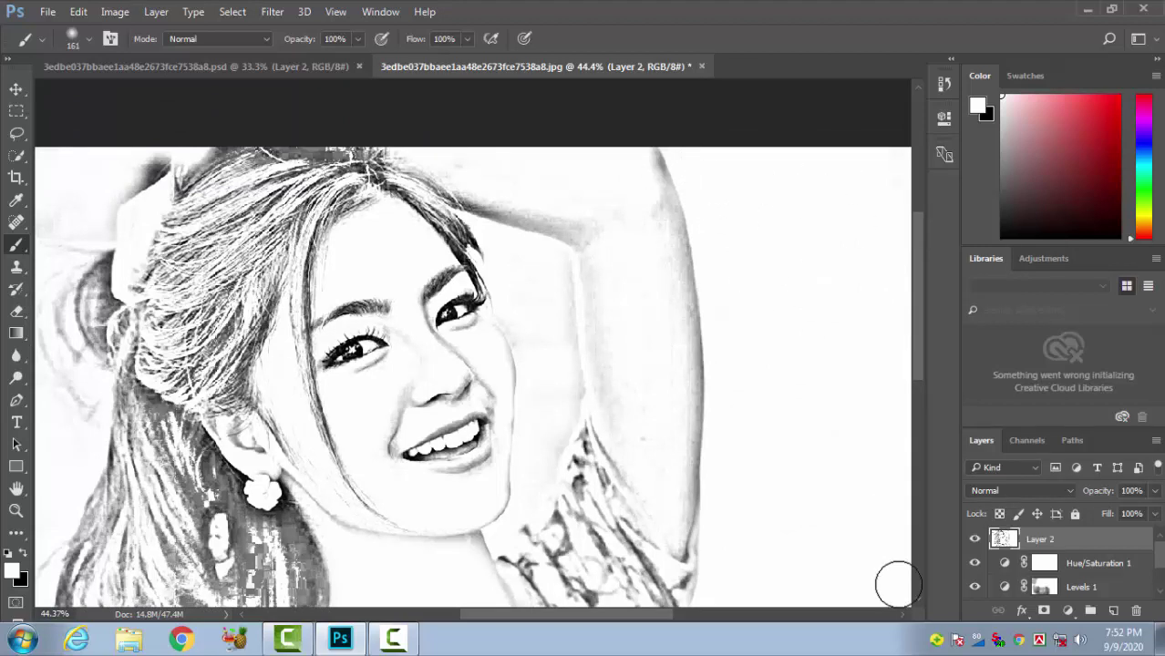
left_click_drag(726, 270, 739, 399)
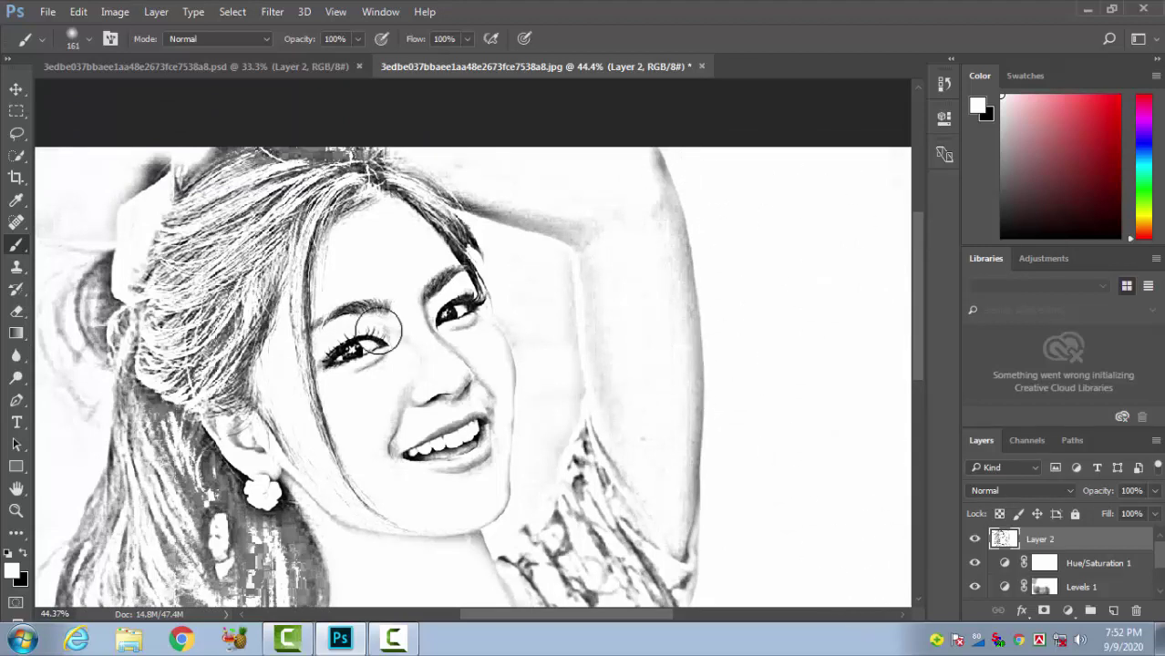
mouse_move(507, 247)
left_mouse_down()
mouse_move(512, 264)
mouse_move(540, 265)
mouse_move(549, 310)
mouse_move(554, 398)
mouse_move(534, 486)
mouse_move(559, 380)
mouse_move(521, 309)
mouse_move(524, 330)
left_mouse_up()
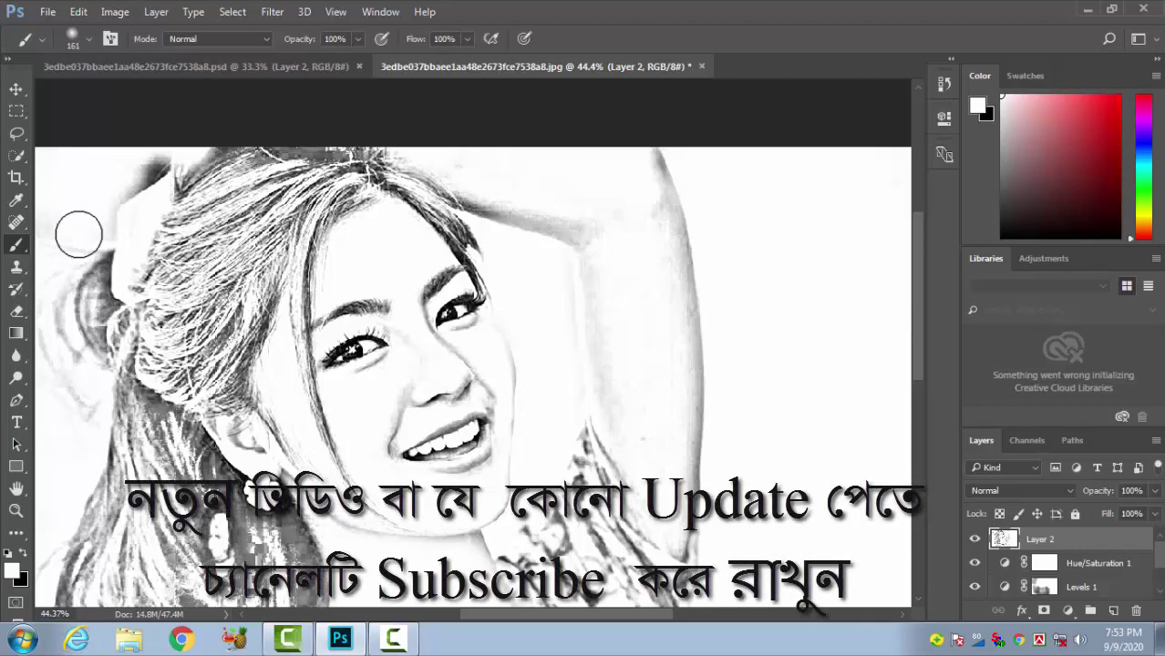
Paint white over the background behind the hair to remove the dark streak and the smudges beside the raised hand and hair.
scroll(92, 306, "down", 1)
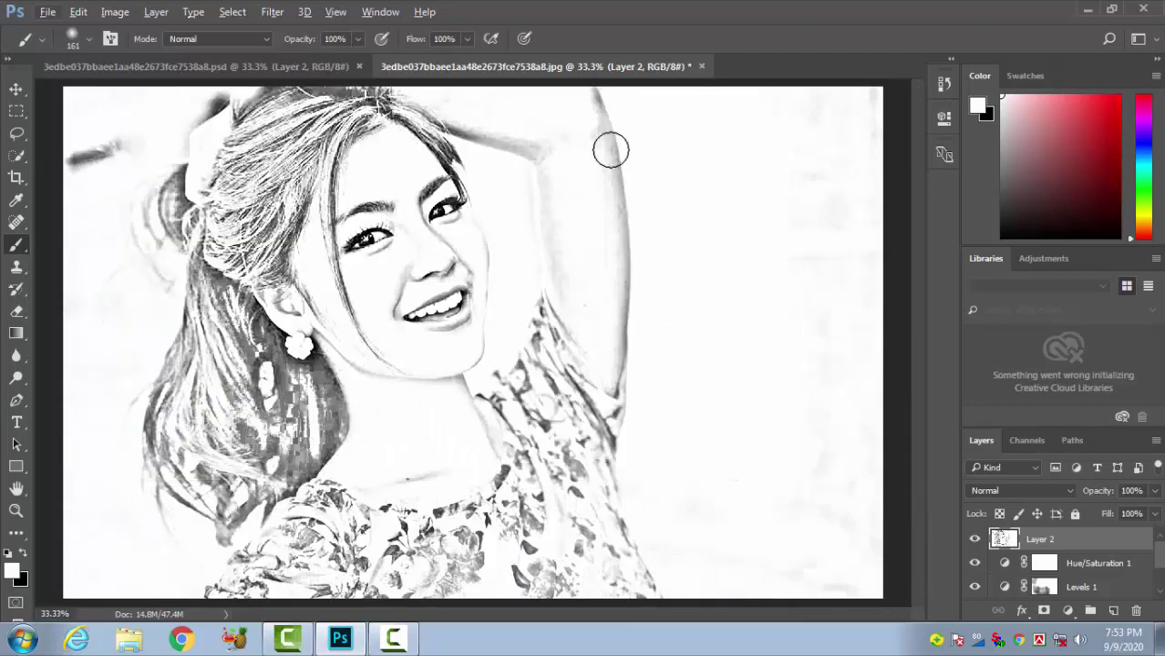
left_click_drag(131, 116, 83, 182)
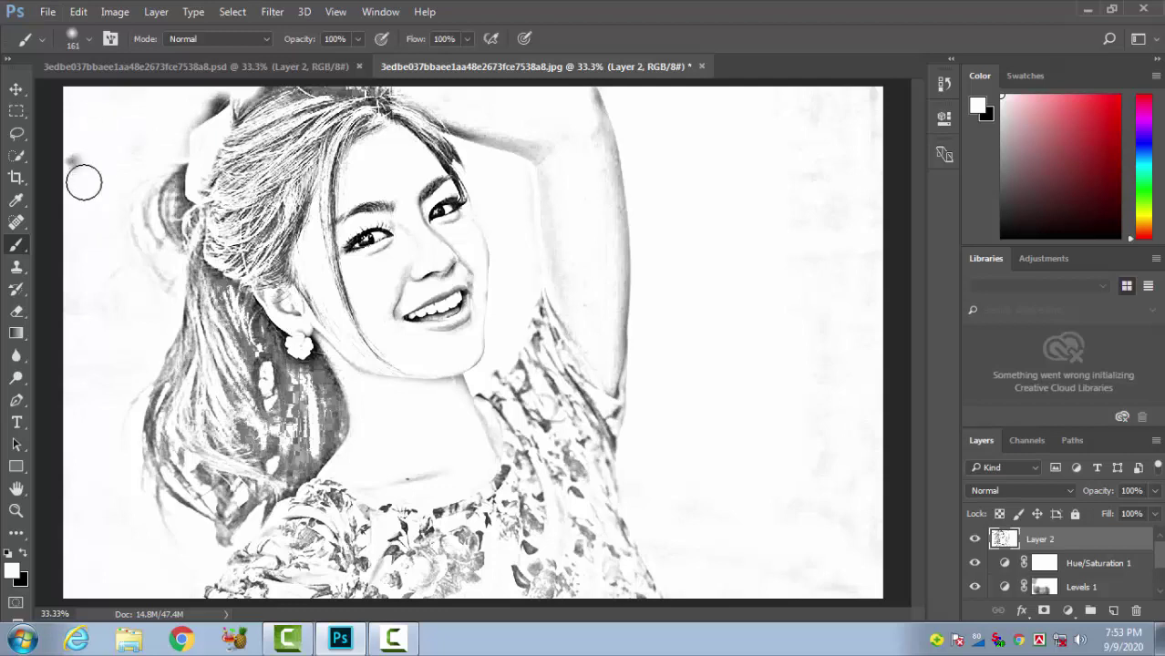
mouse_move(117, 281)
left_mouse_down()
mouse_move(164, 172)
mouse_move(168, 122)
left_mouse_up()
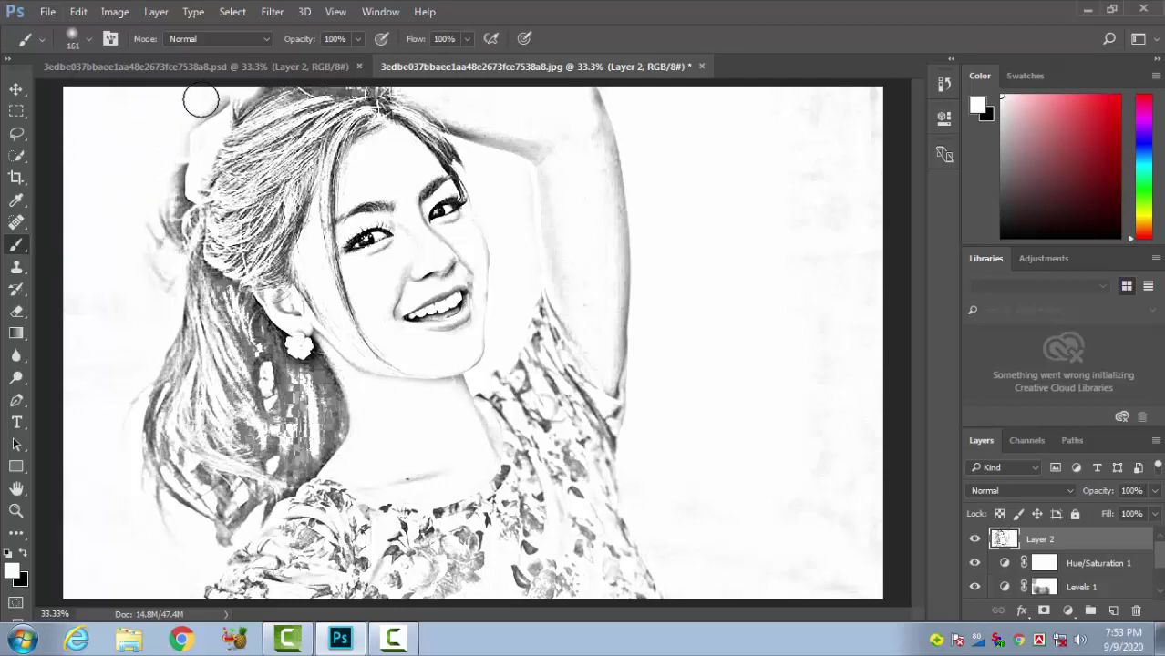
mouse_move(167, 176)
left_mouse_down()
mouse_move(171, 217)
mouse_move(152, 248)
mouse_move(163, 282)
mouse_move(150, 183)
left_mouse_up()
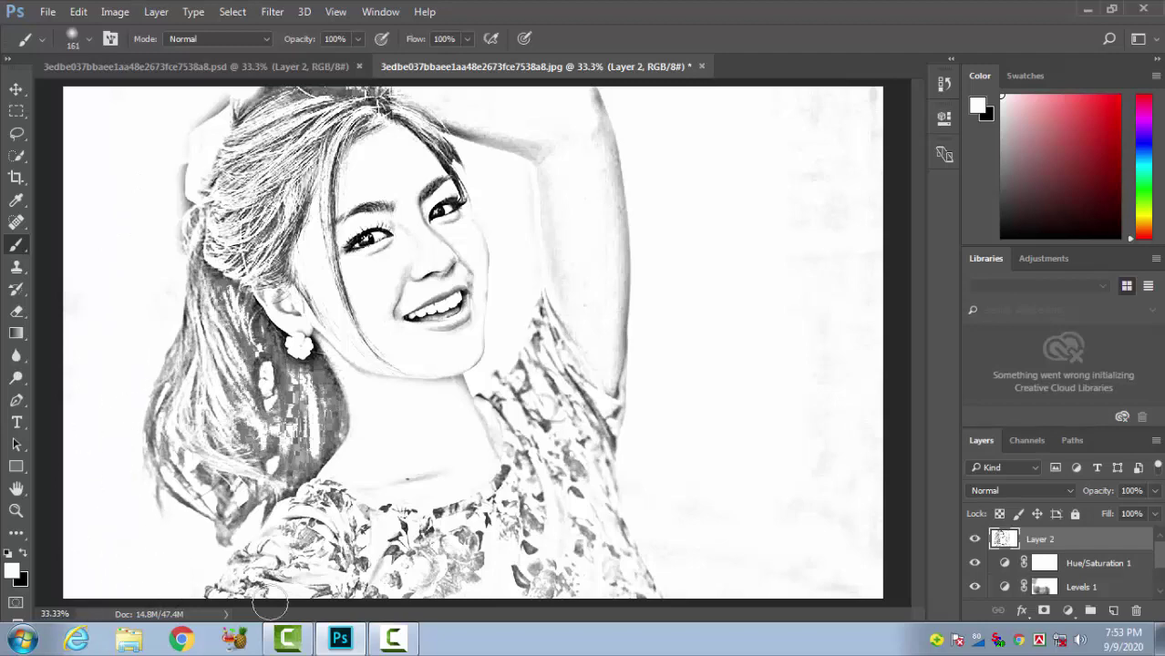
Paint white inside the raised arm to clear its grey shading while keeping the outline.
scroll(409, 304, "up", 2)
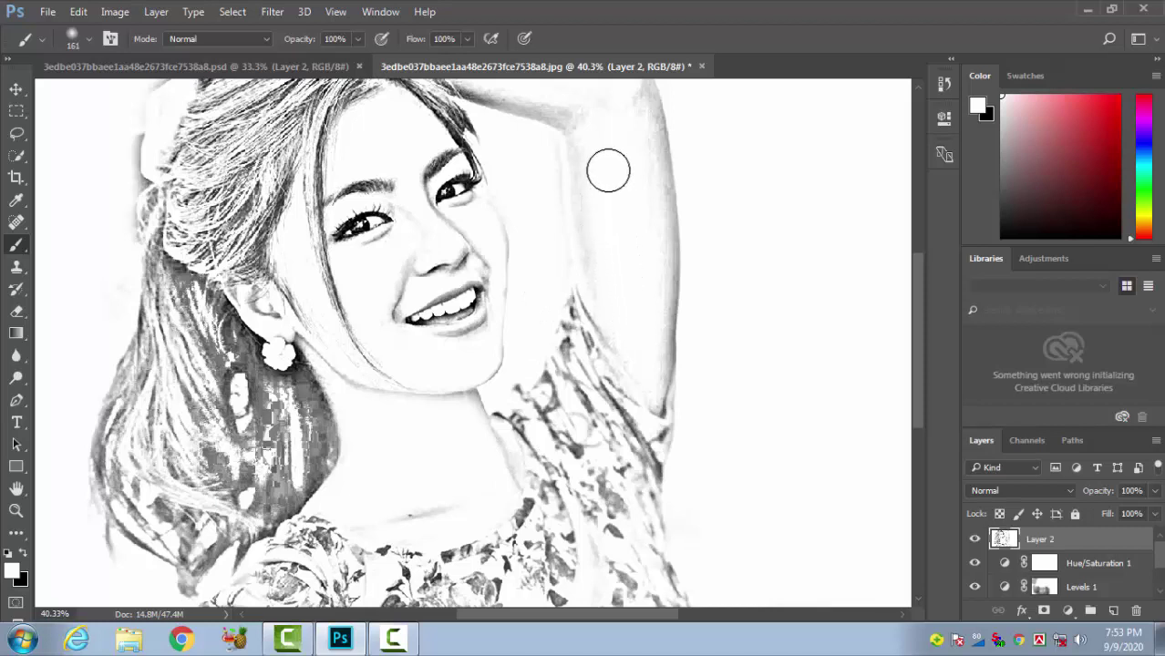
mouse_move(643, 164)
left_mouse_down()
mouse_move(655, 247)
mouse_move(648, 369)
mouse_move(637, 192)
left_mouse_up()
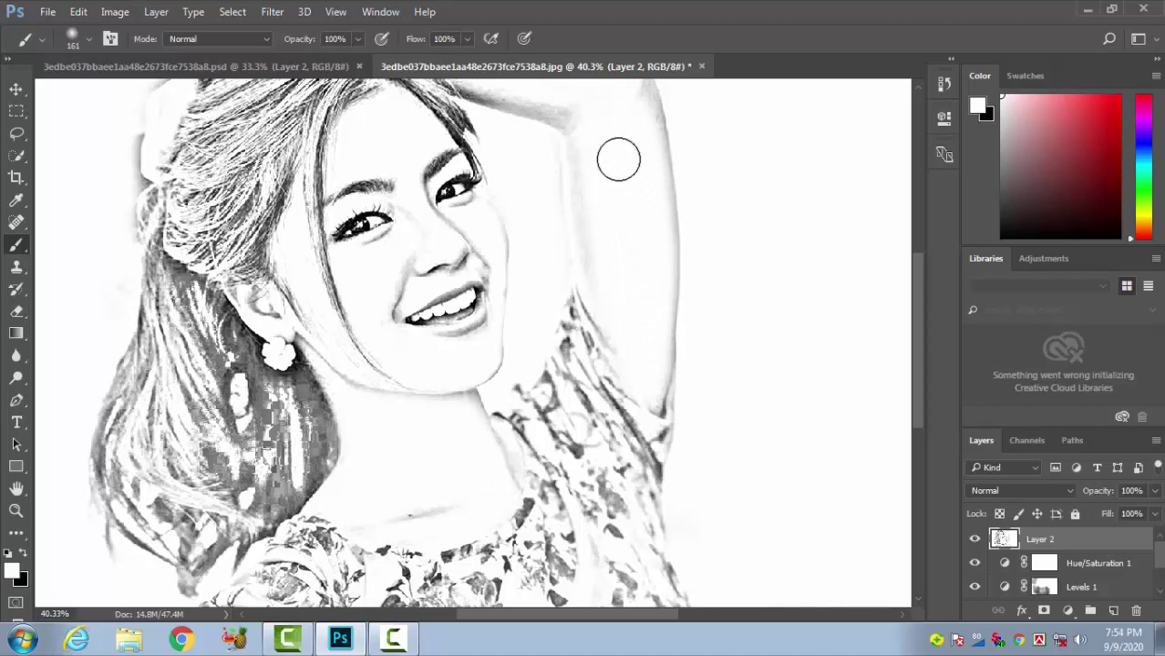
scroll(622, 178, "up", 2)
scroll(626, 208, "up", 1)
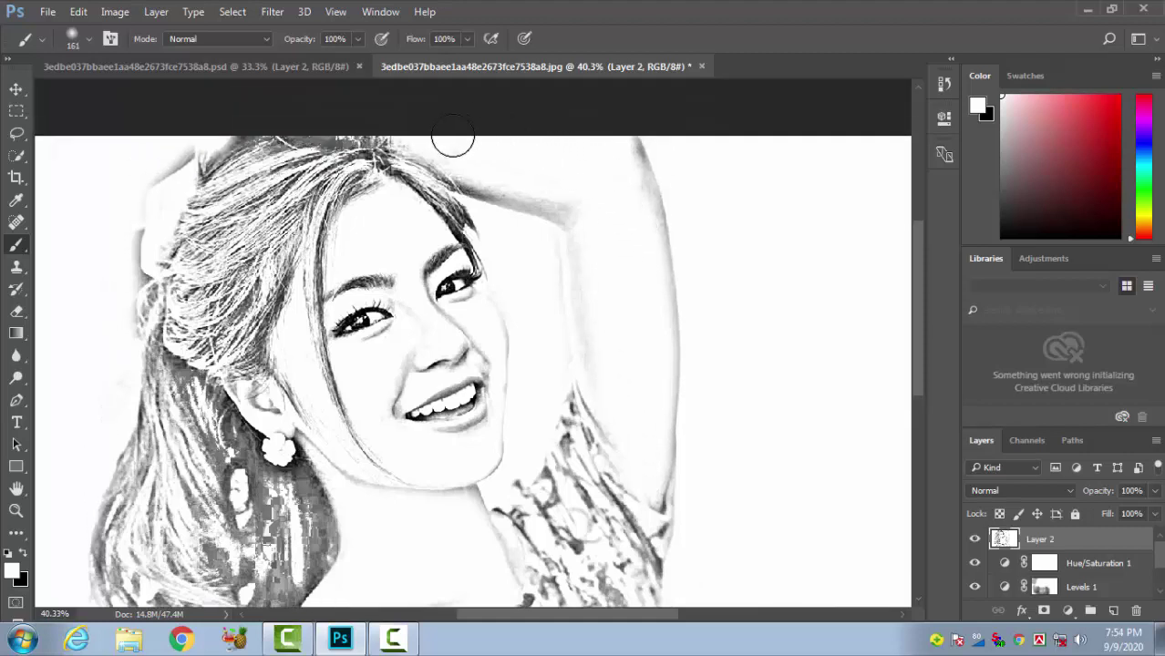